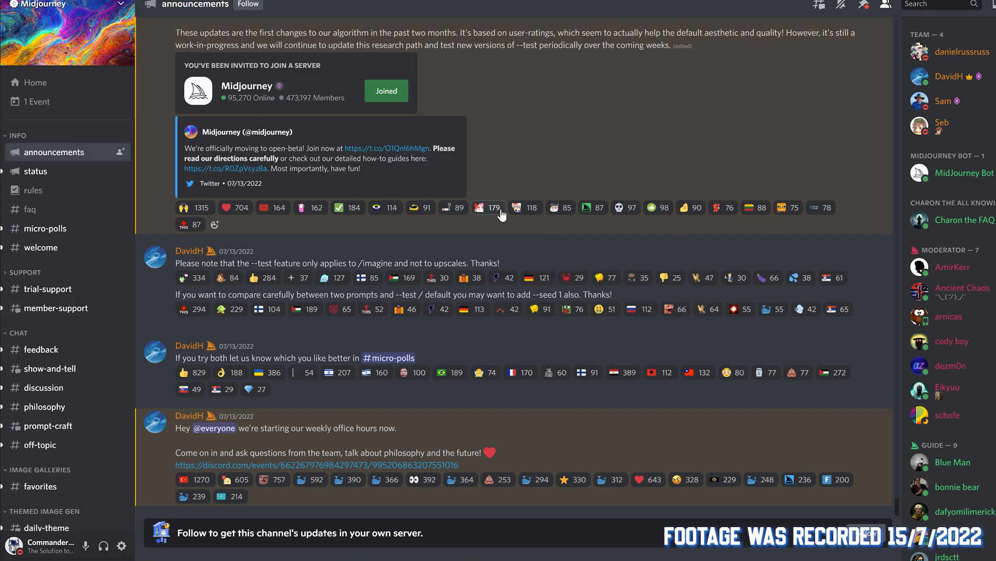
Open the favorites image gallery channel and view the Joe Biden Elden Ring final boss image enlarged, closing it when done.
mouse_move(502, 214)
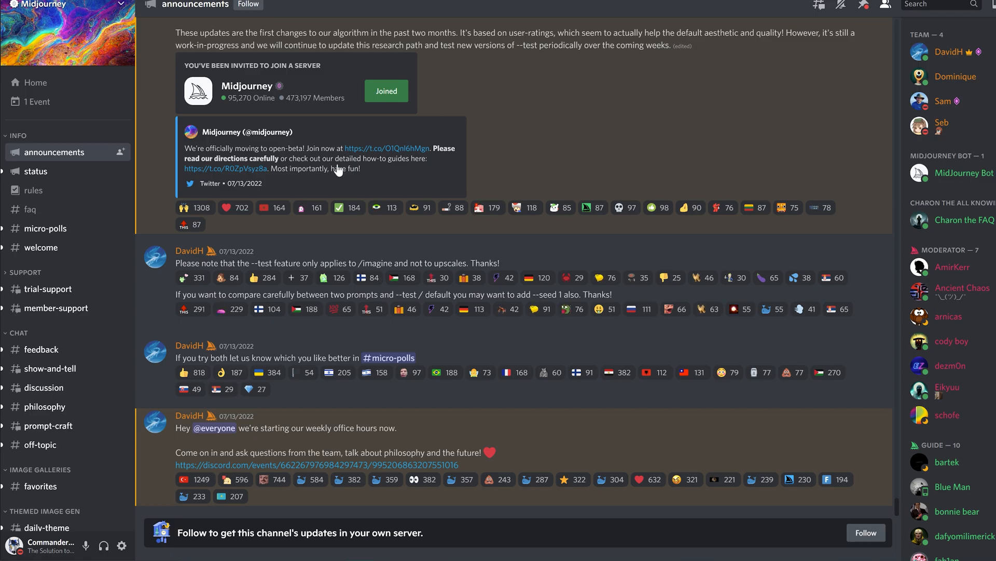
scroll(60, 318, down, 3)
click(60, 318)
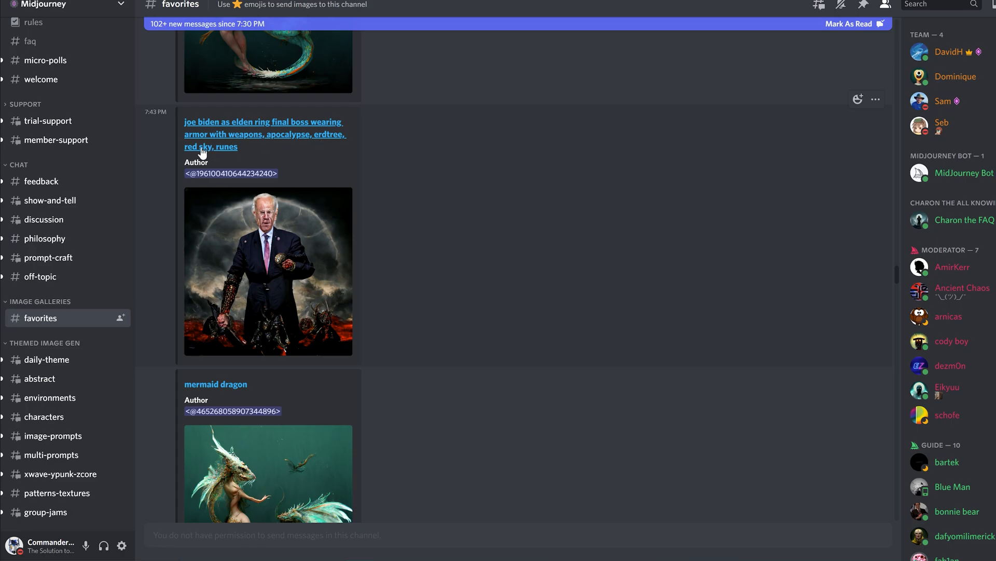
click(333, 264)
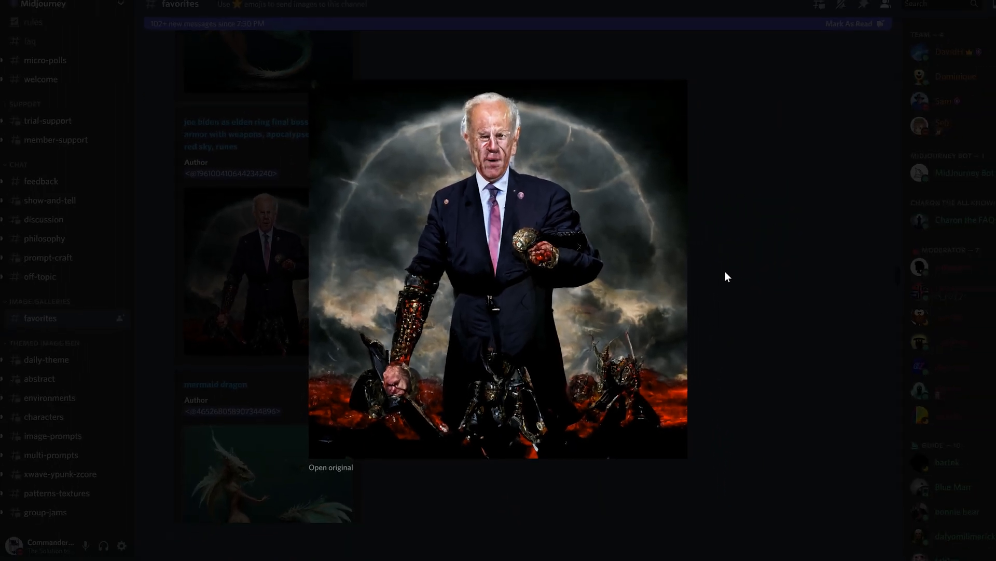
click(725, 277)
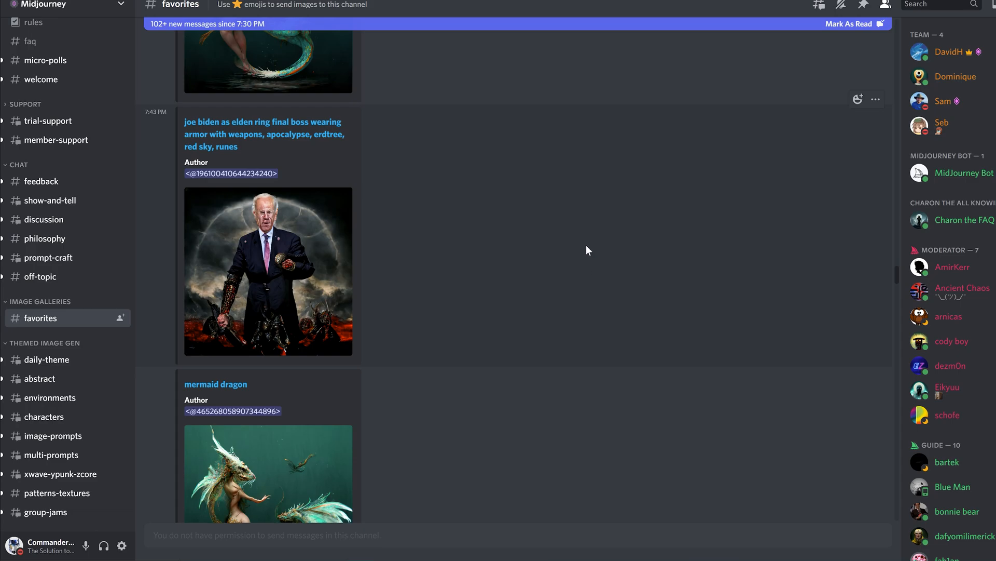
Find the Star Wars storm trooper helmet post, compare its prompt with the enlarged image, and close the preview.
scroll(556, 261, down, 10)
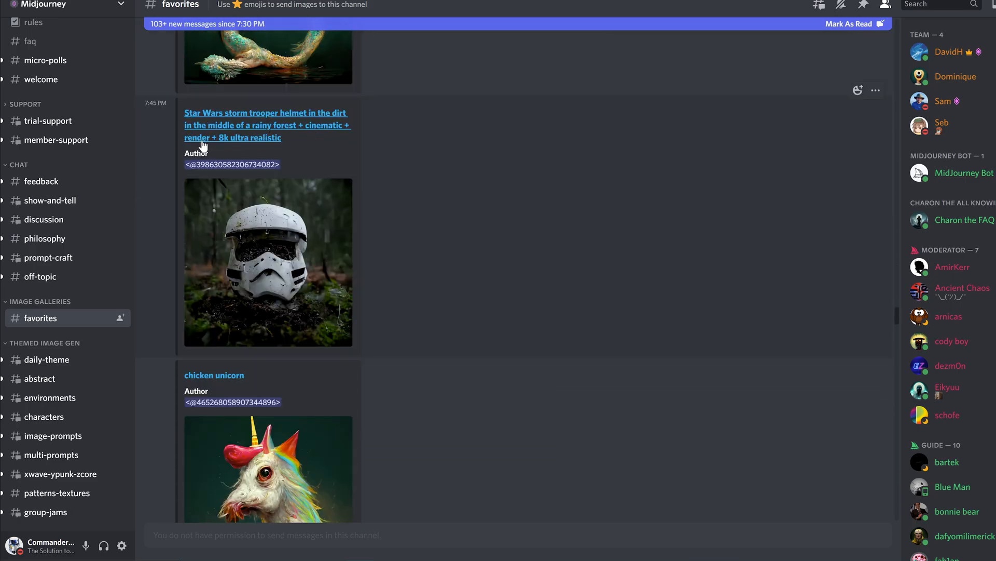
click(272, 260)
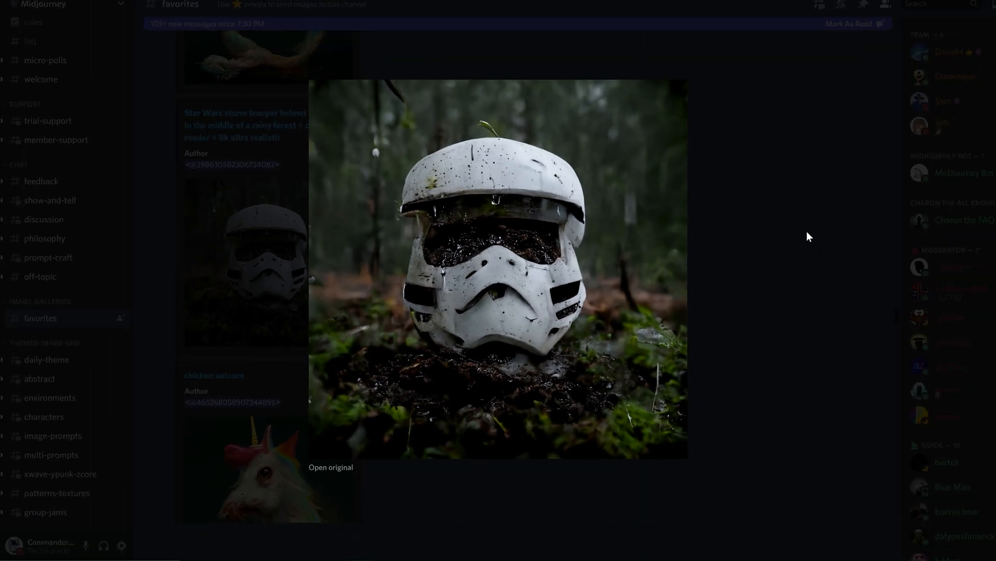
click(960, 228)
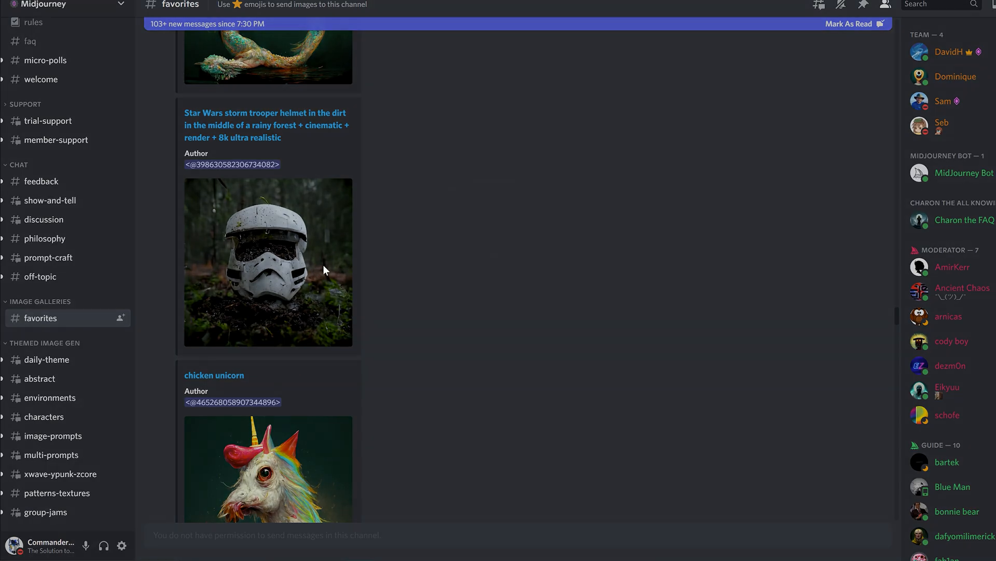
click(314, 267)
click(218, 244)
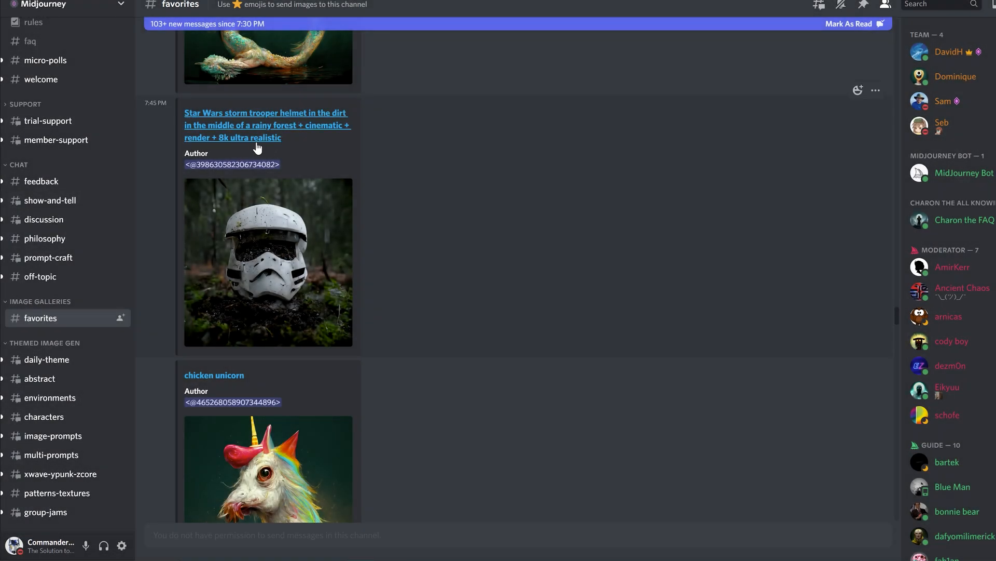
click(291, 254)
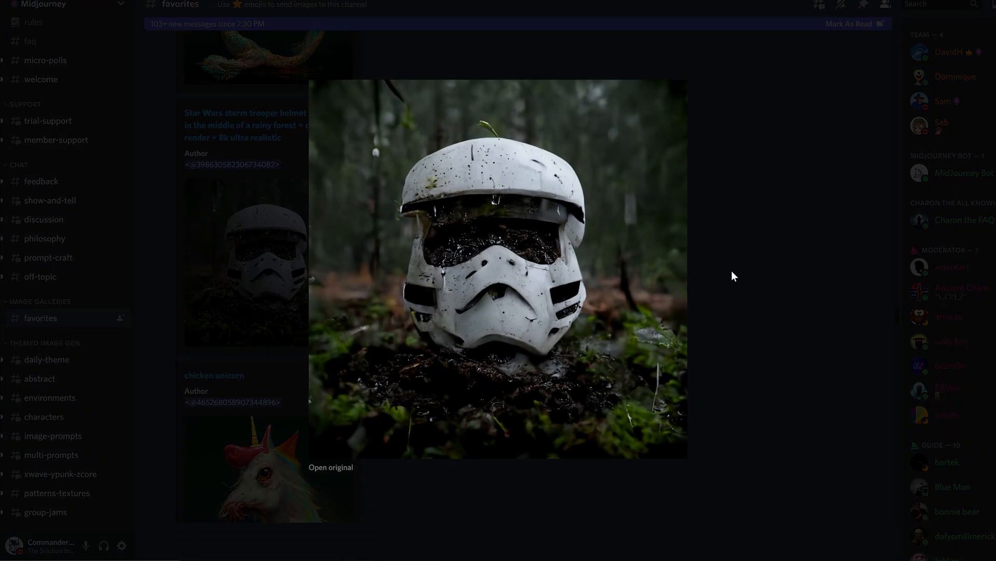
click(732, 272)
View the image of the man in a futuristic space suit in a space mall enlarged, and close it.
scroll(538, 246, down, 4)
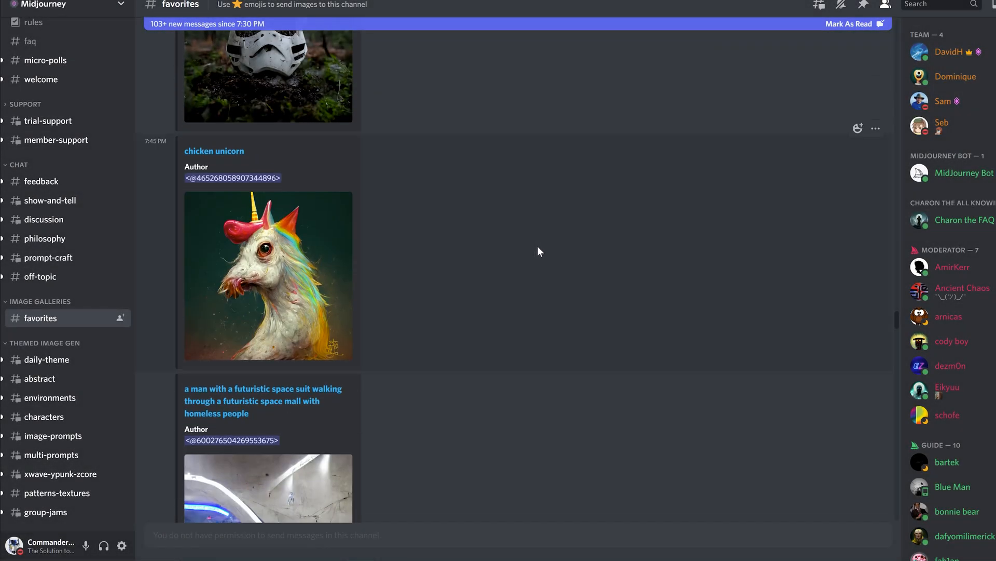
scroll(420, 319, down, 5)
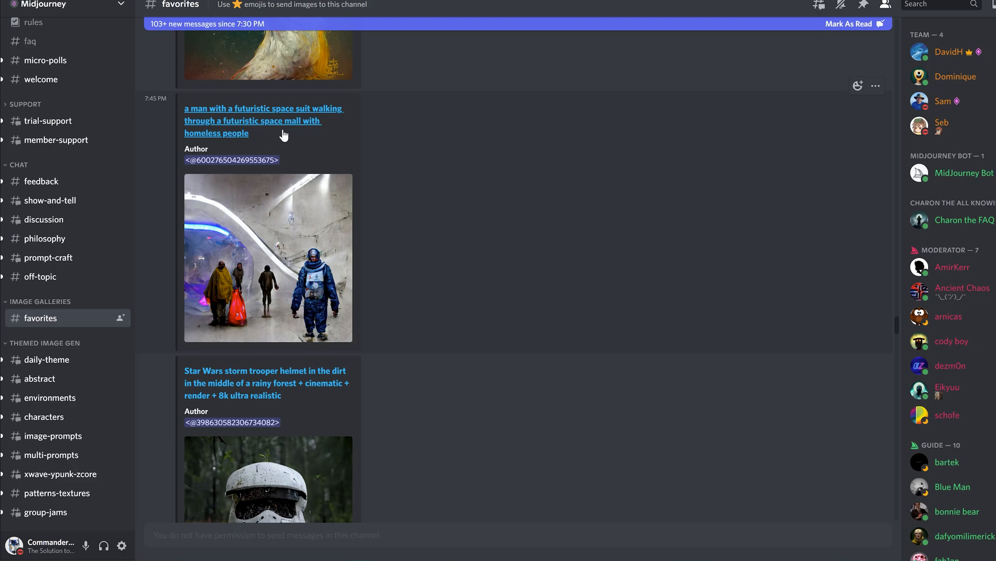
click(296, 262)
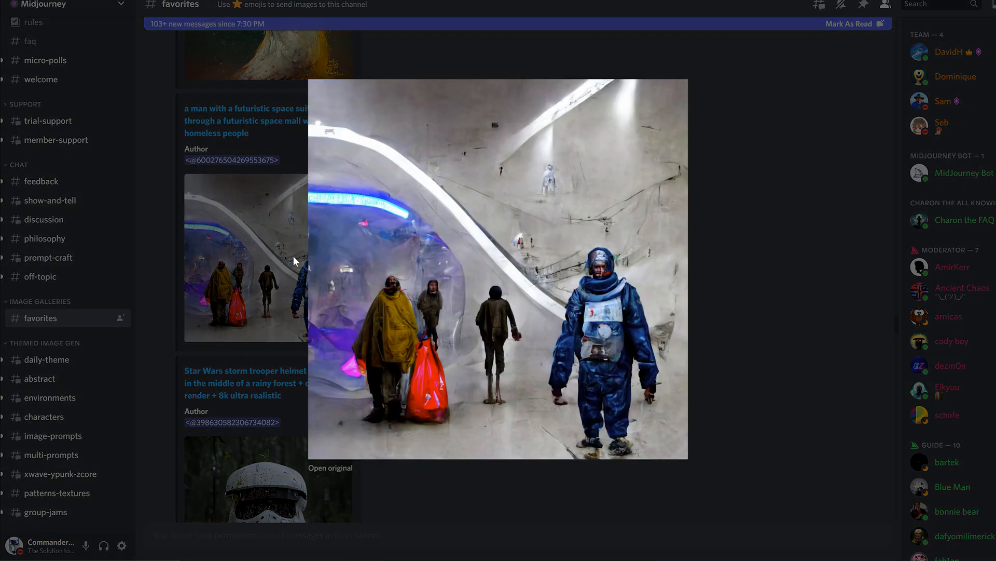
click(712, 263)
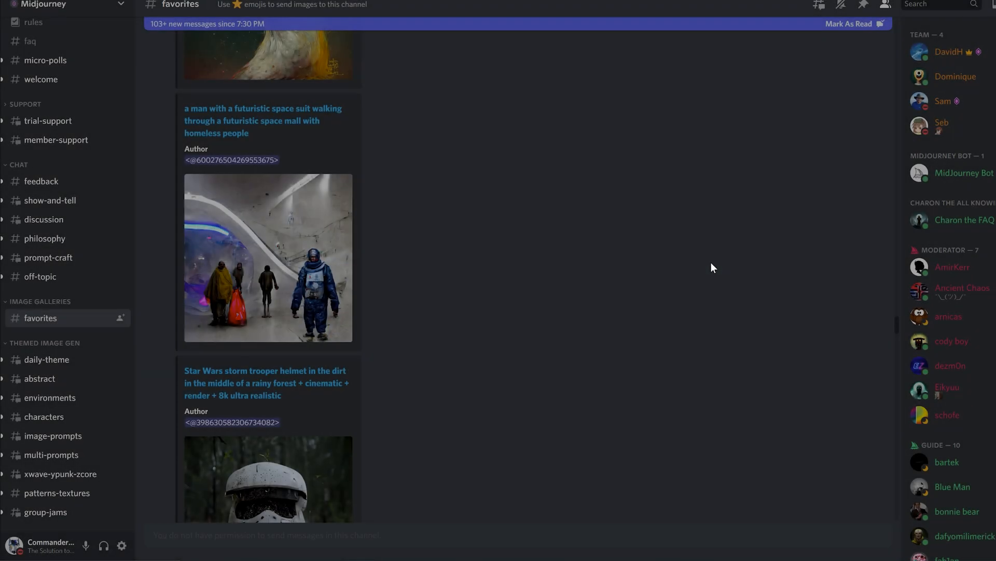
Find the Dark angelarium poppy field post, compare its prompt with the enlarged image, and close the preview.
scroll(439, 263, down, 10)
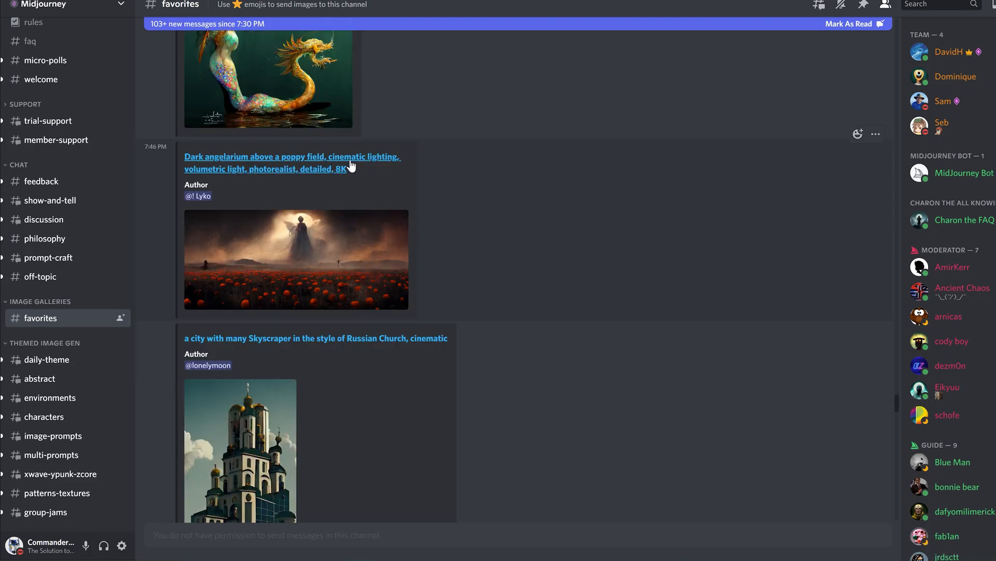
click(339, 297)
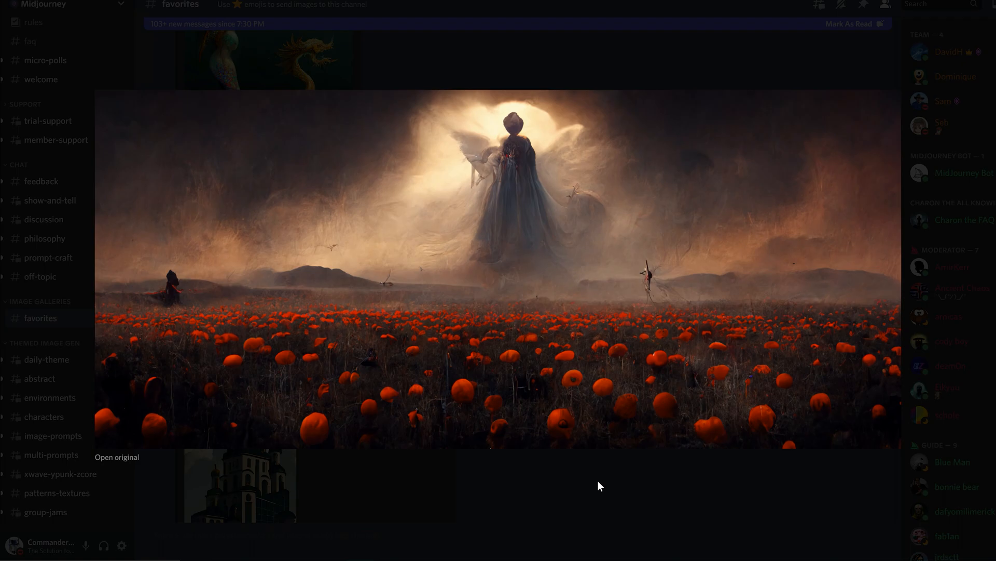
click(599, 485)
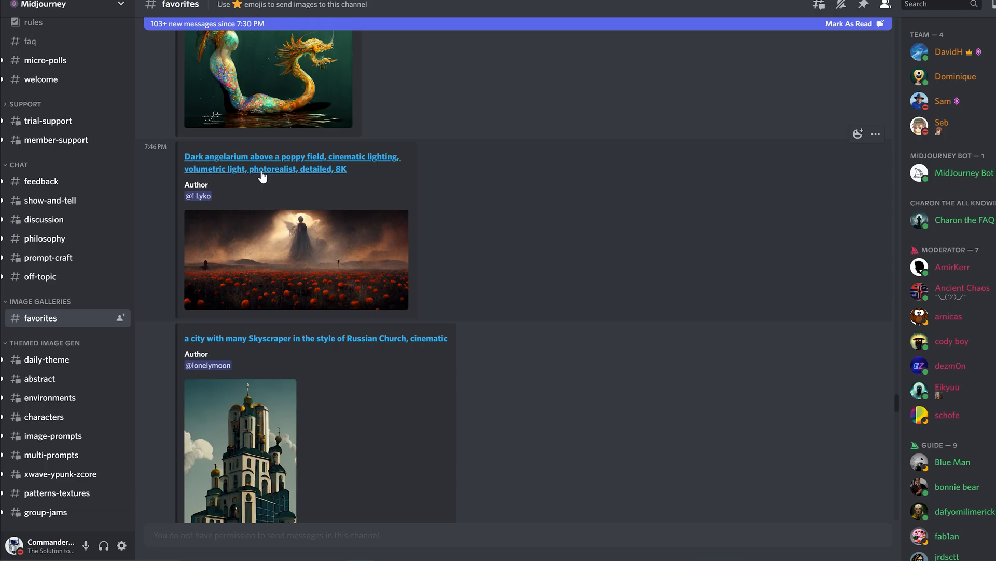
click(374, 270)
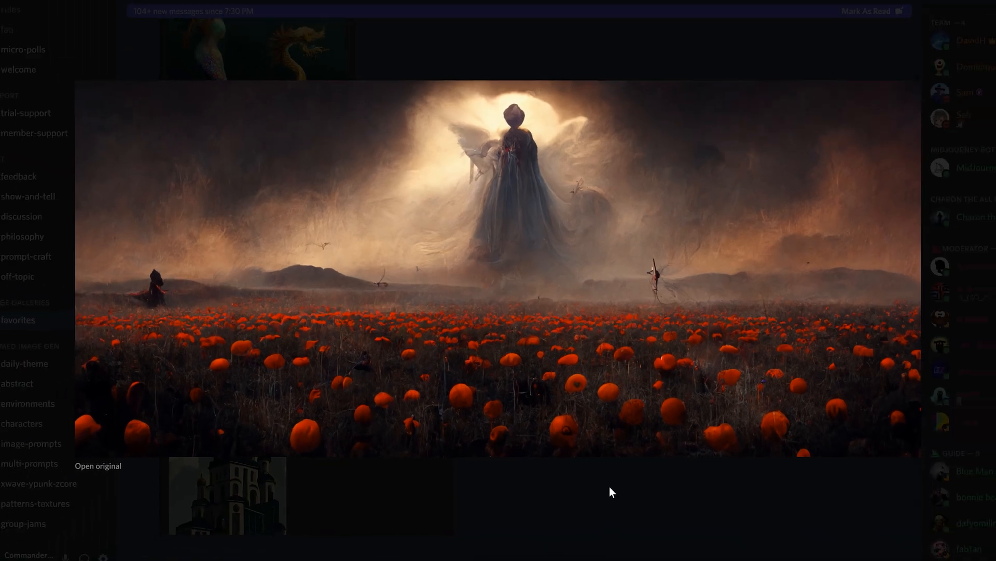
click(630, 527)
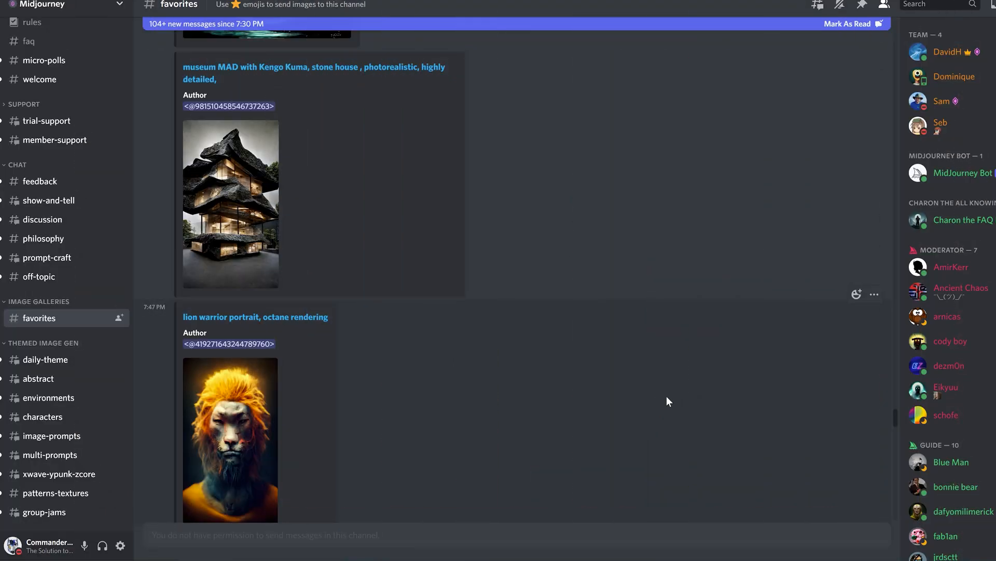
Browse the newer posts in the favorites gallery and examine their prompts and images.
scroll(671, 399, down, 10)
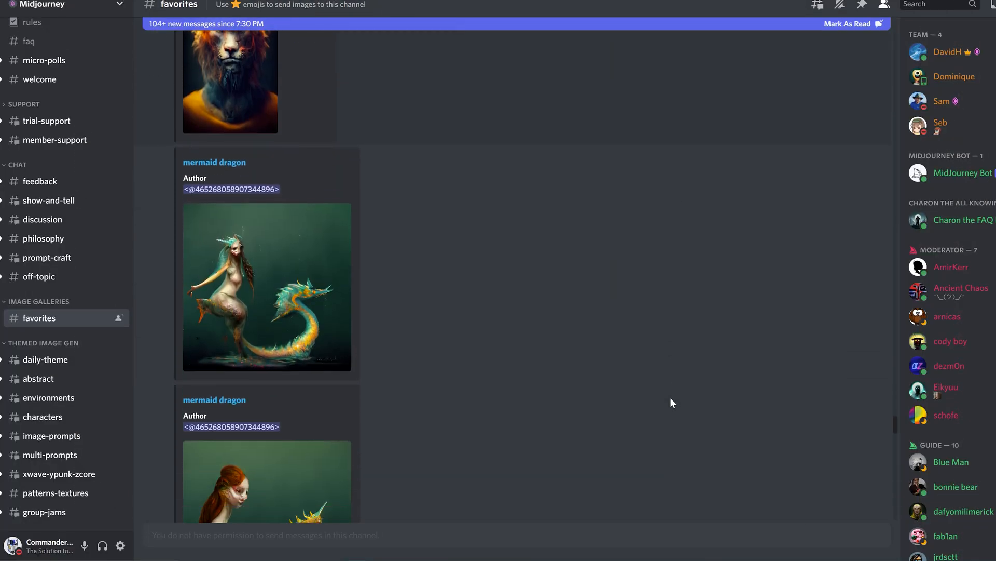
scroll(671, 401, down, 8)
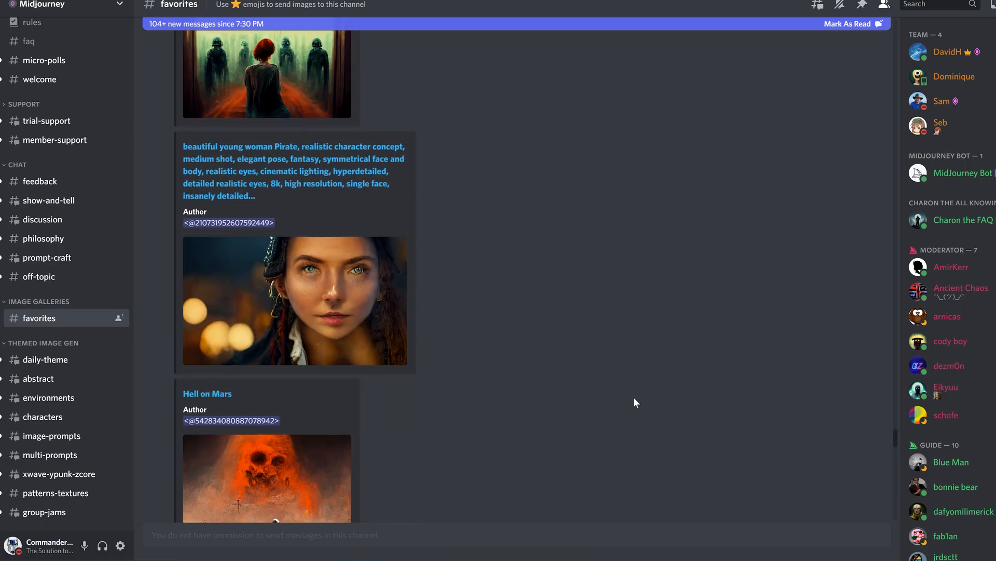
scroll(635, 364, down, 3)
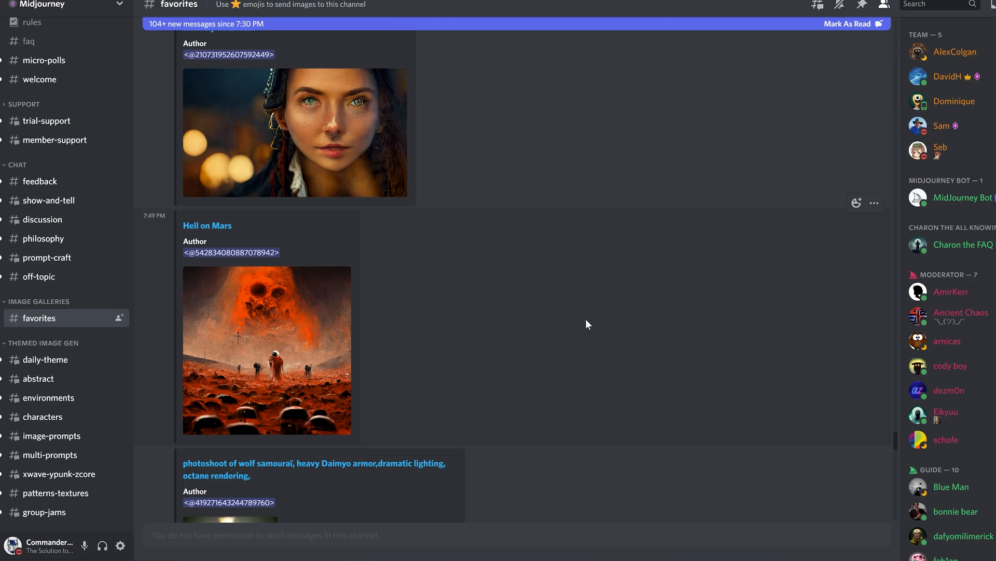
scroll(646, 347, down, 6)
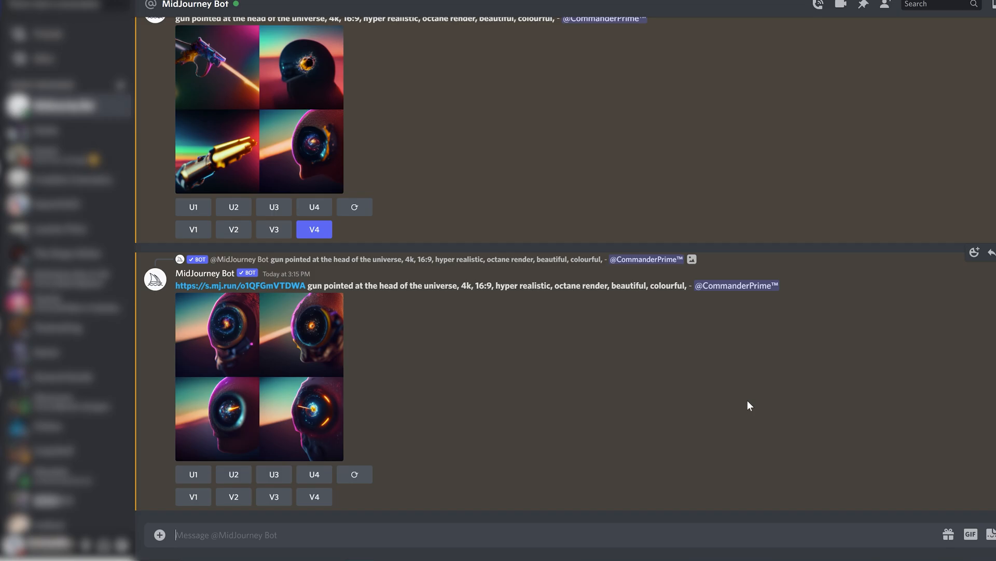
In the MidJourney Bot conversation, highlight "gun pointed at the head of the universe" in the July 15 prompt, then clear the selection.
scroll(572, 427, up, 5)
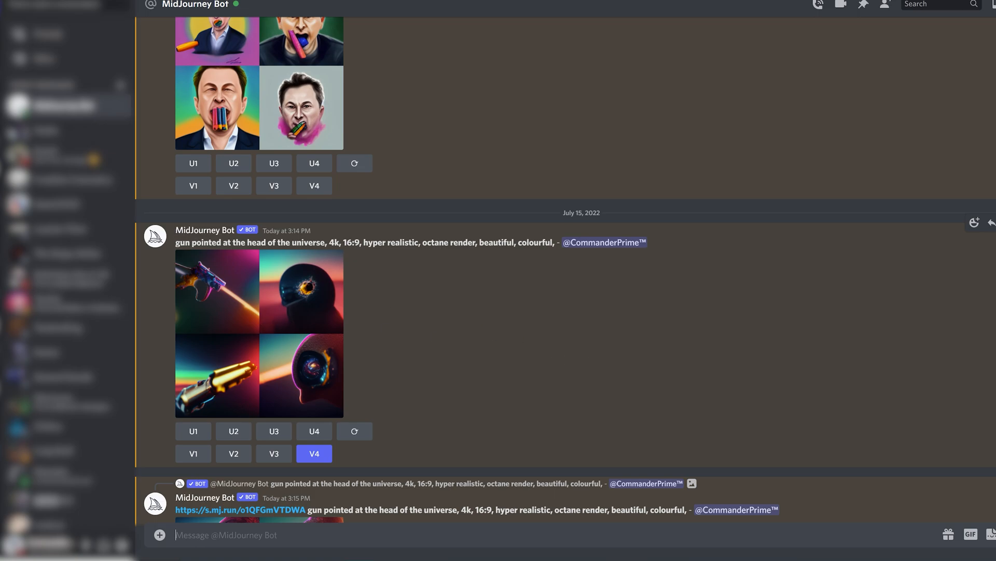
drag(175, 242, 325, 242)
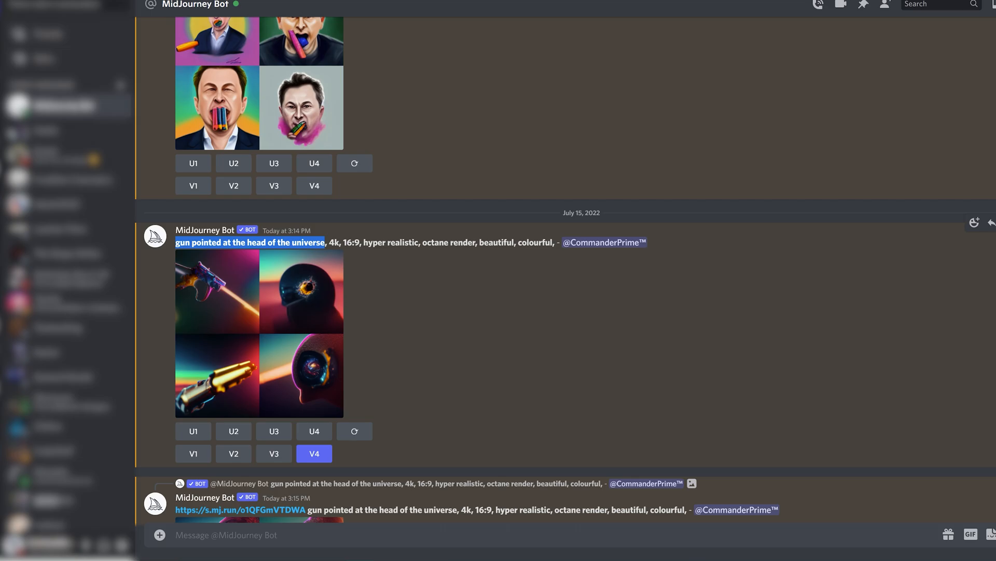
click(298, 243)
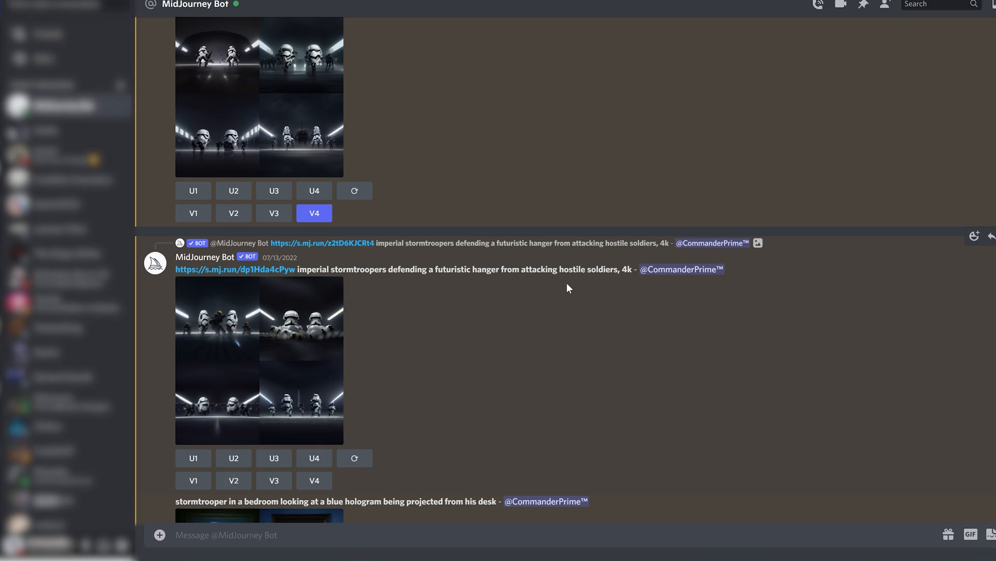
View the enlarged grids for the stormtroopers defending a futuristic hanger and the earlier stormtroopers against Rebel soldiers prompt.
click(332, 325)
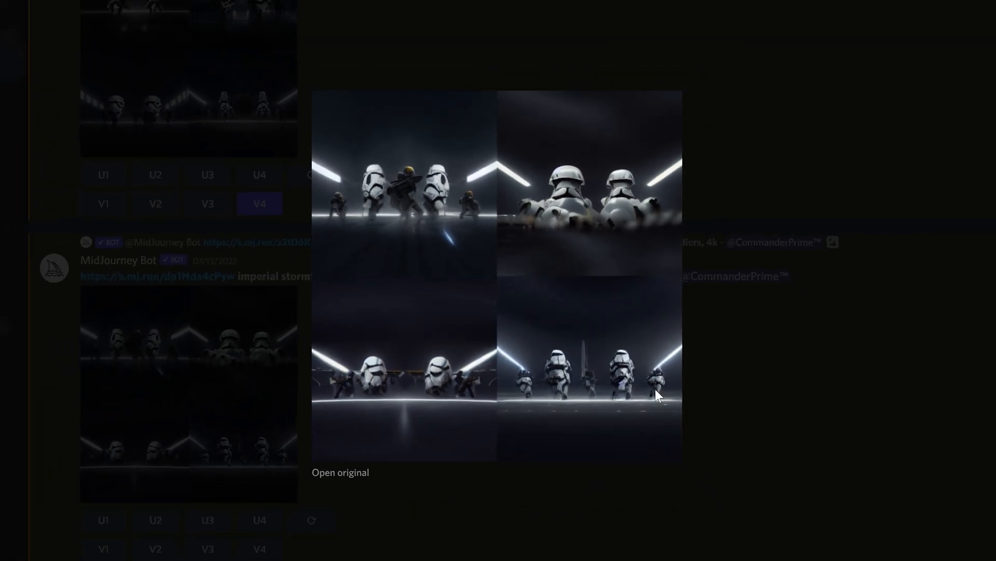
click(643, 427)
scroll(434, 351, up, 4)
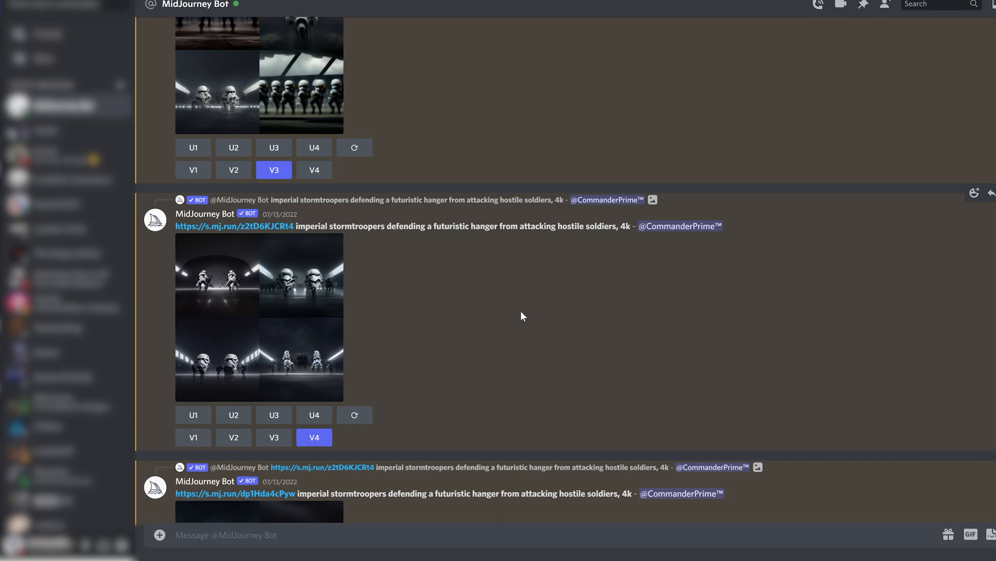
scroll(508, 352, up, 1)
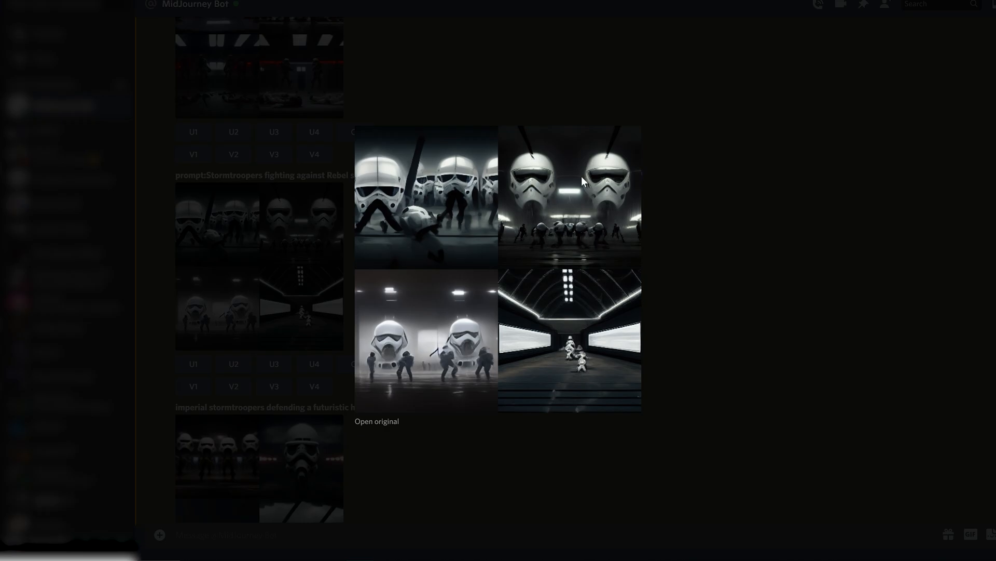
click(748, 384)
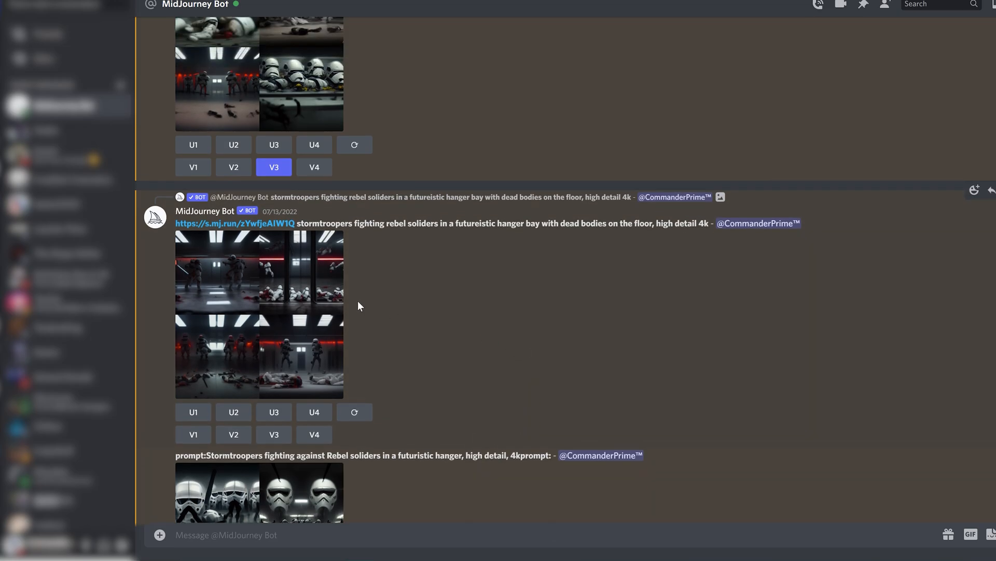
View the enlarged grids for the stormtroopers in a hanger bay with dead bodies and Darth Vader hunting in deep space.
click(302, 277)
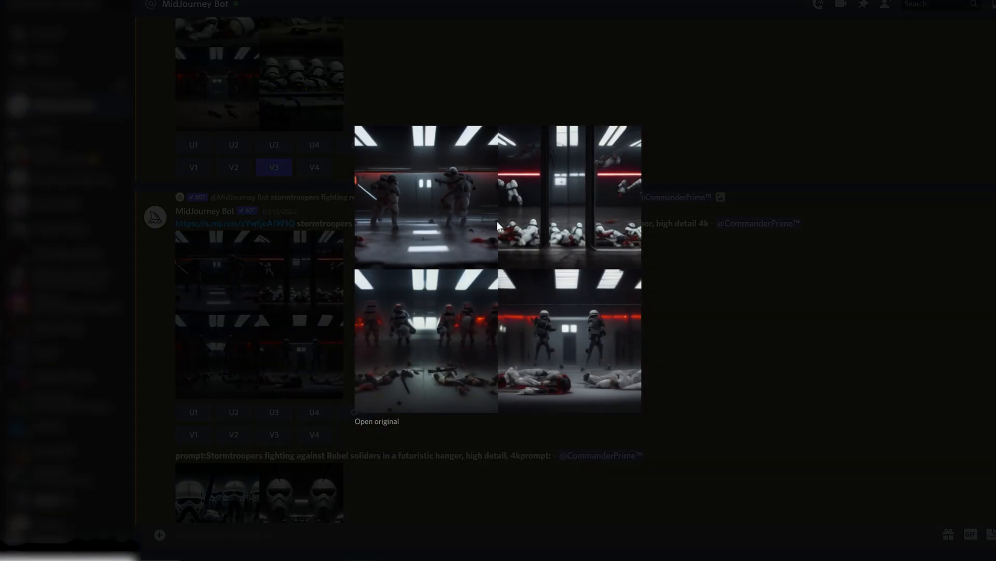
click(726, 306)
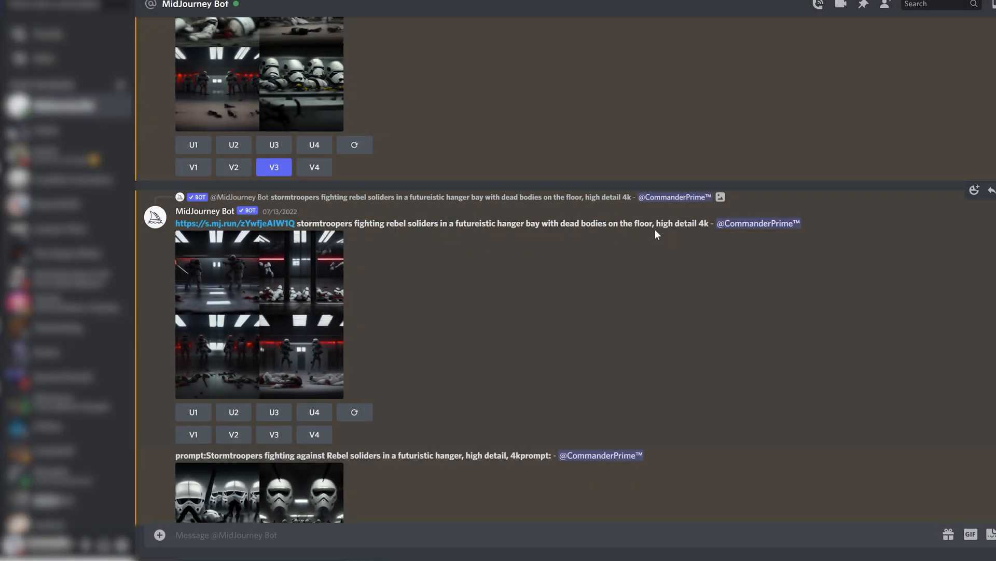
click(237, 302)
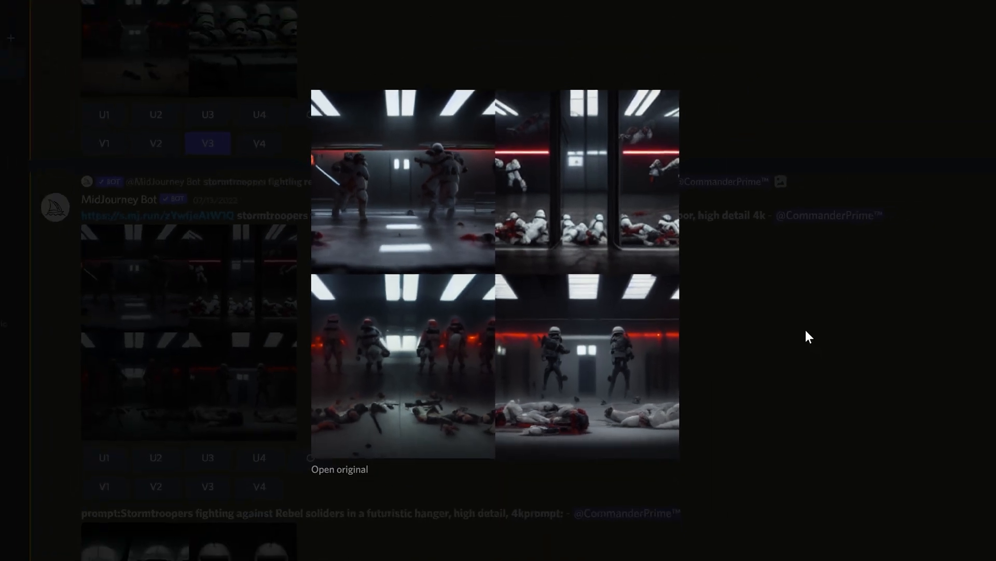
click(805, 336)
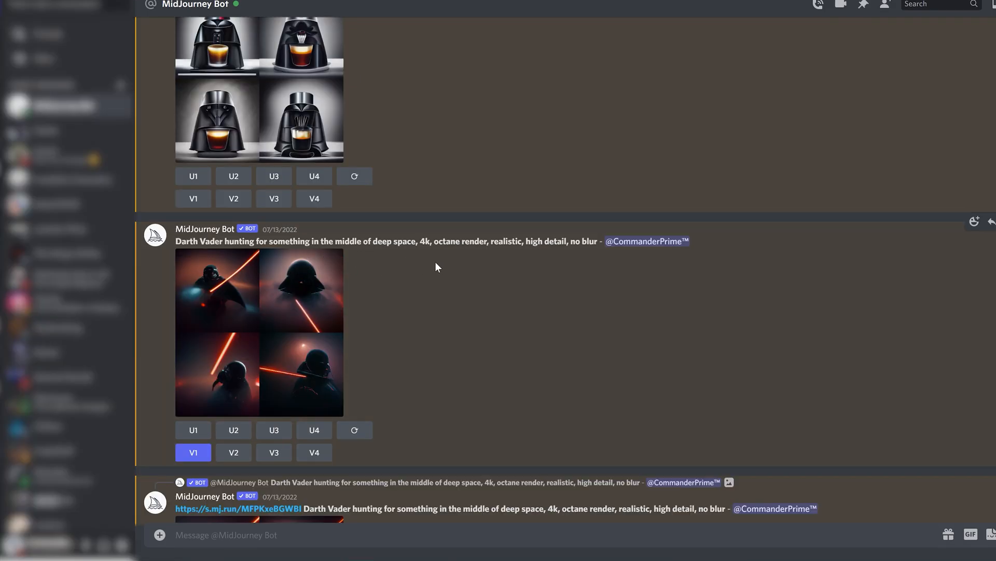
click(295, 336)
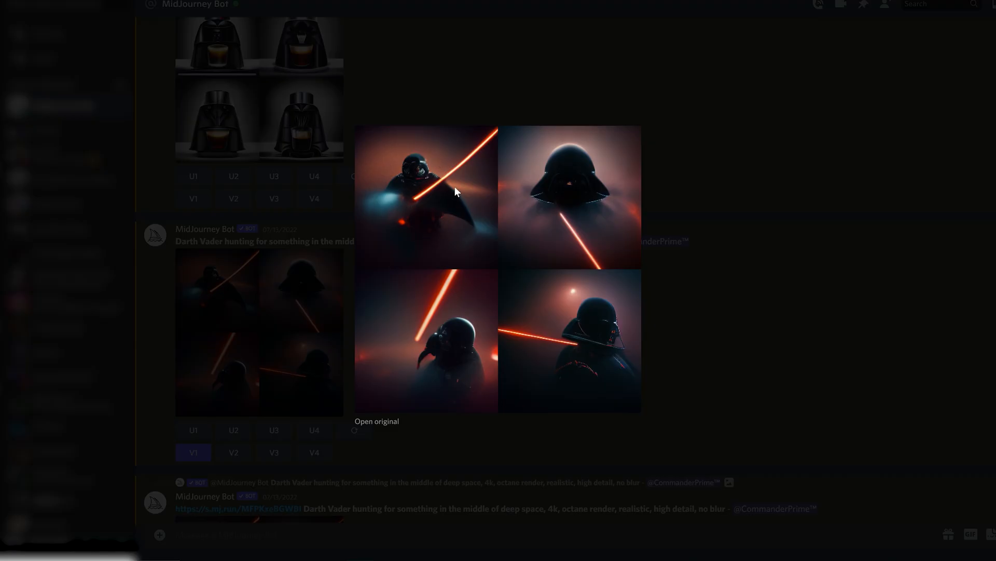
click(721, 346)
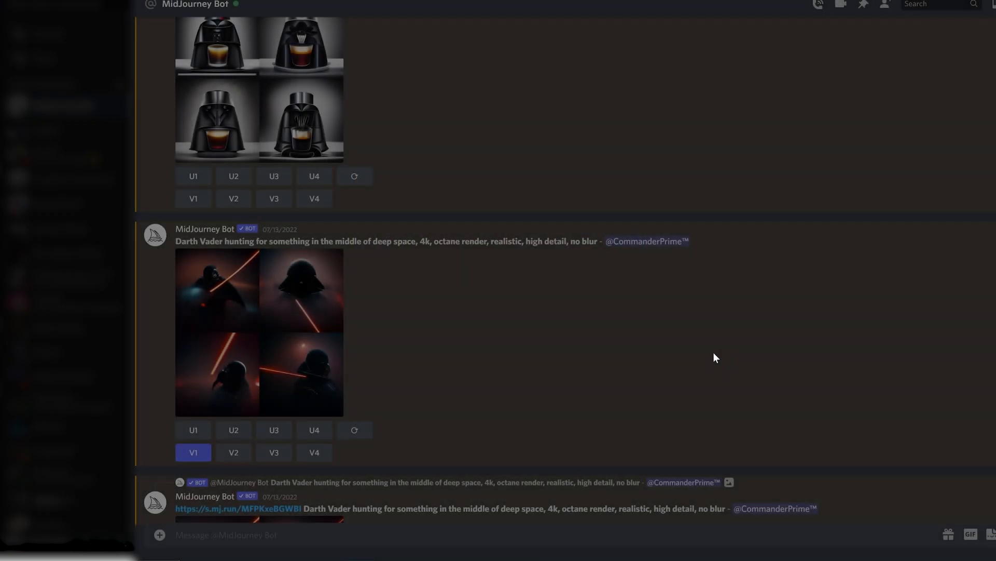
Find the July 6 "ancient temple in an amazon rainforest clearing" prompt in the bot conversation and view its enlarged image grid.
scroll(548, 337, down, 3)
scroll(556, 379, down, 3)
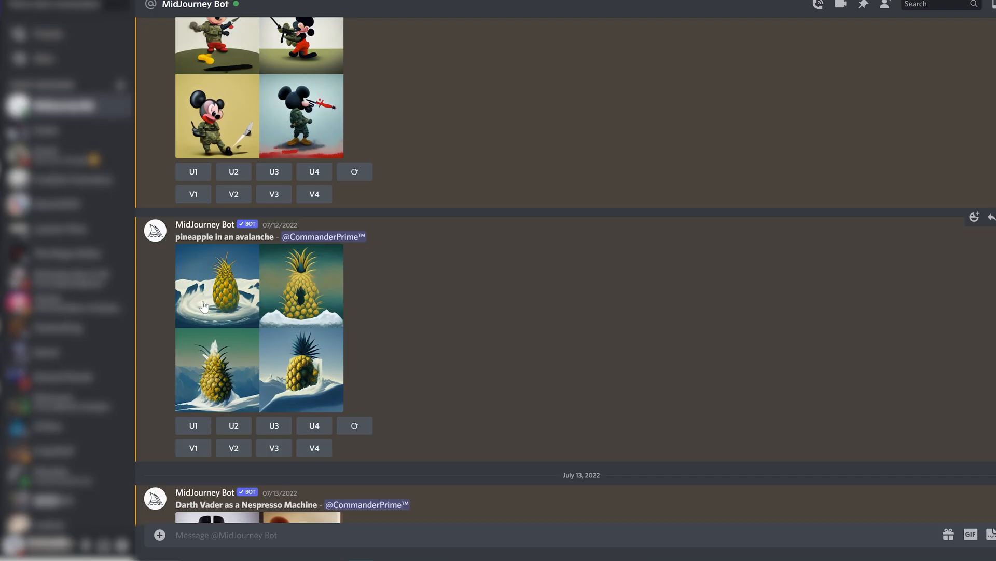
scroll(482, 361, up, 1)
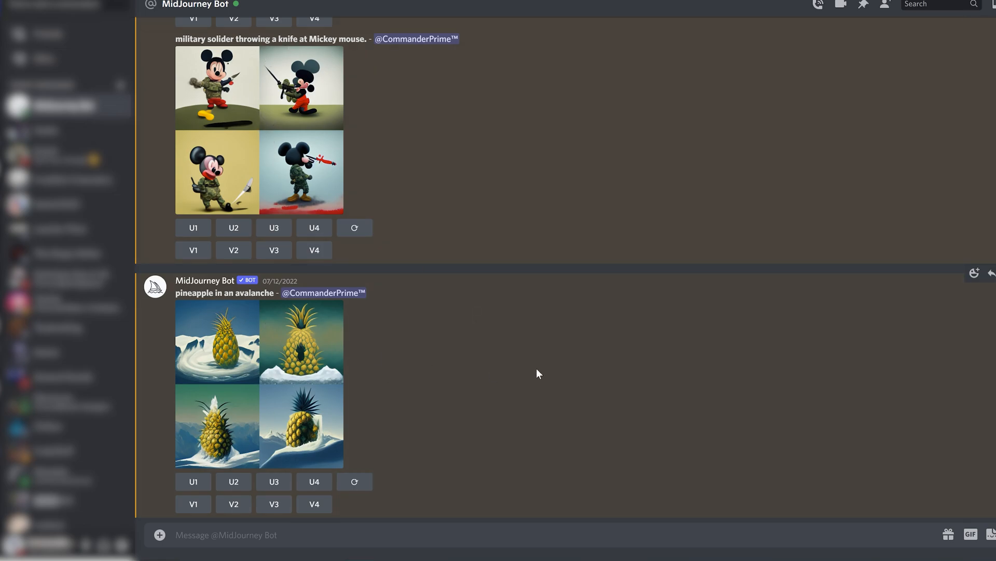
scroll(524, 437, up, 10)
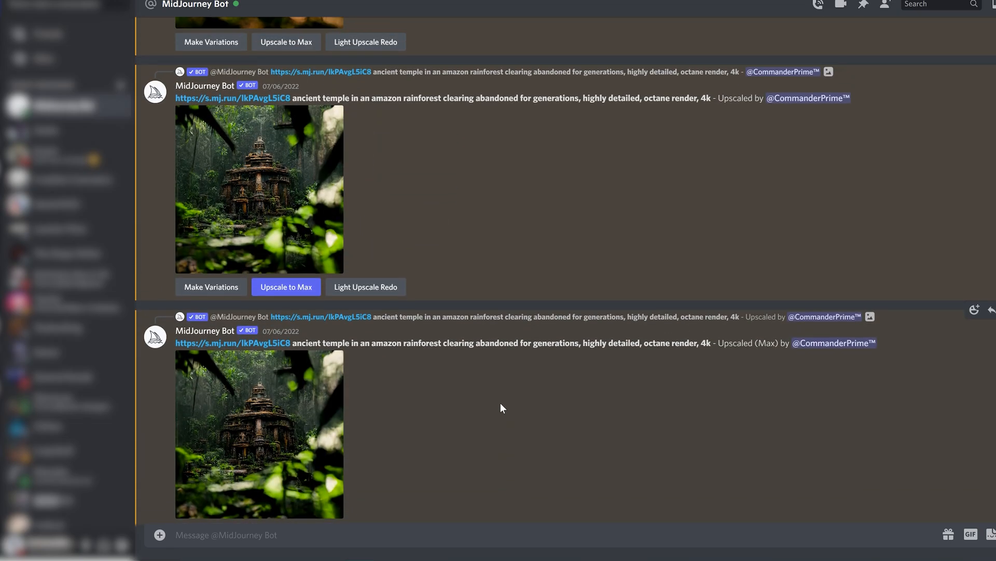
scroll(507, 301, down, 3)
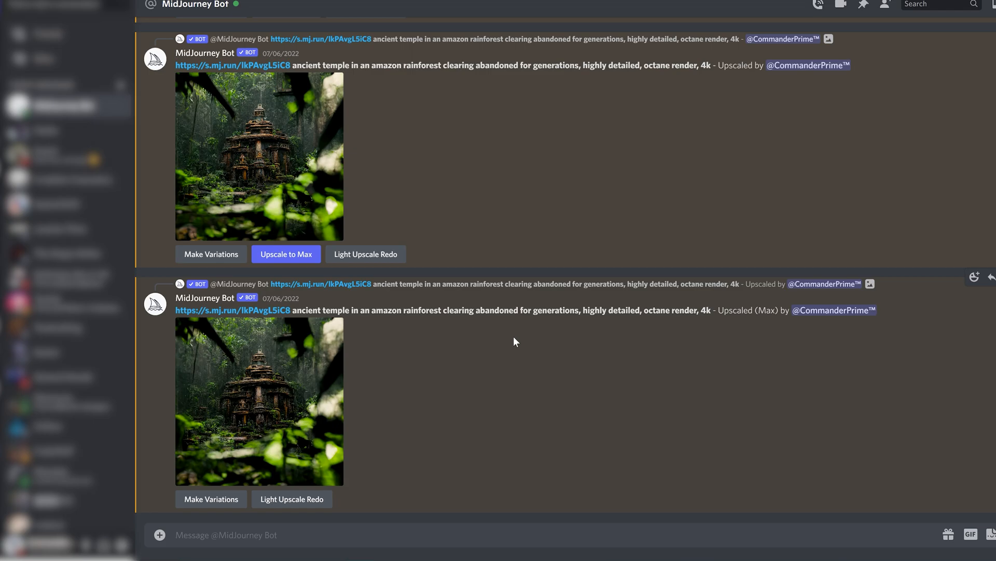
scroll(513, 335, up, 10)
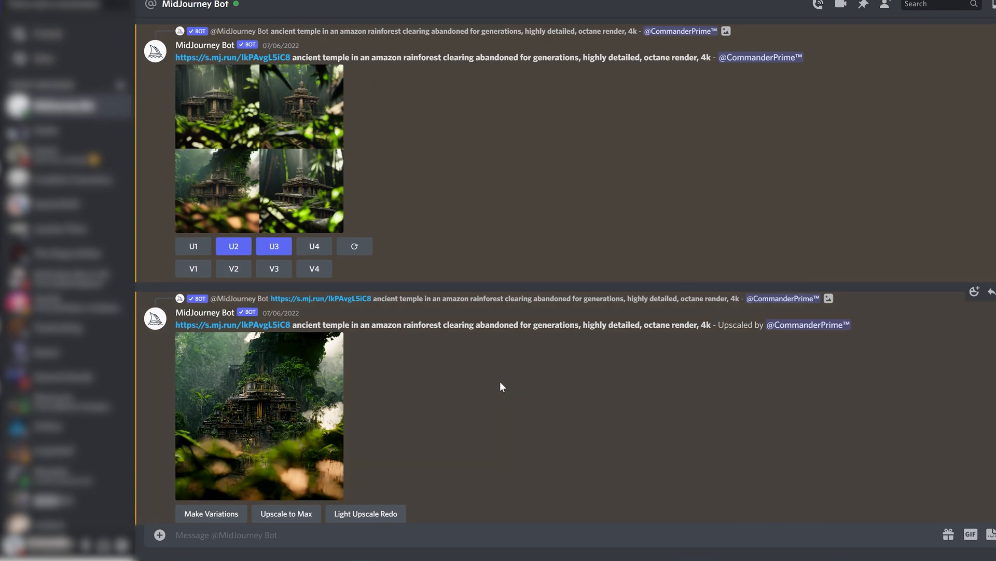
scroll(502, 375, up, 6)
scroll(503, 375, down, 4)
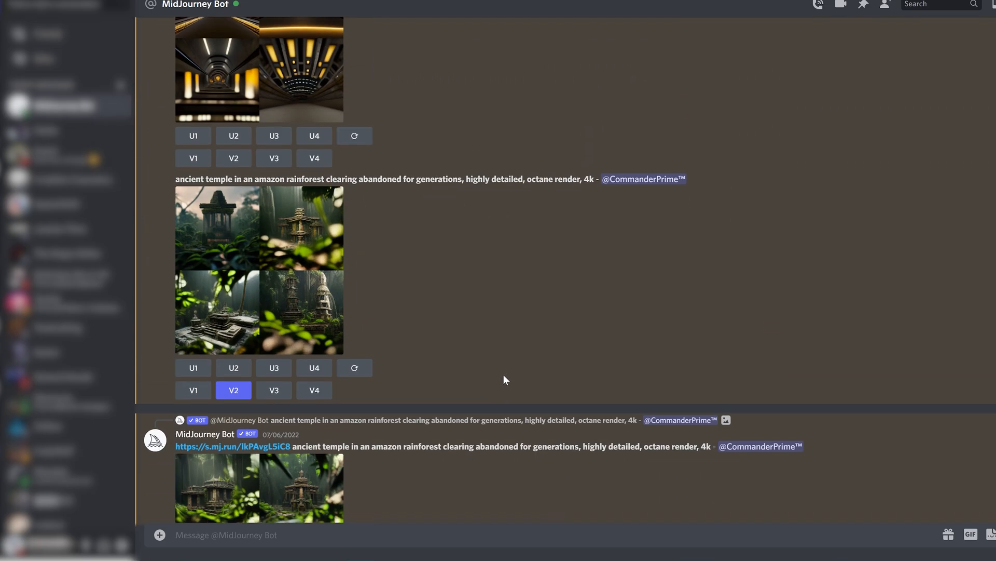
scroll(224, 163, down, 1)
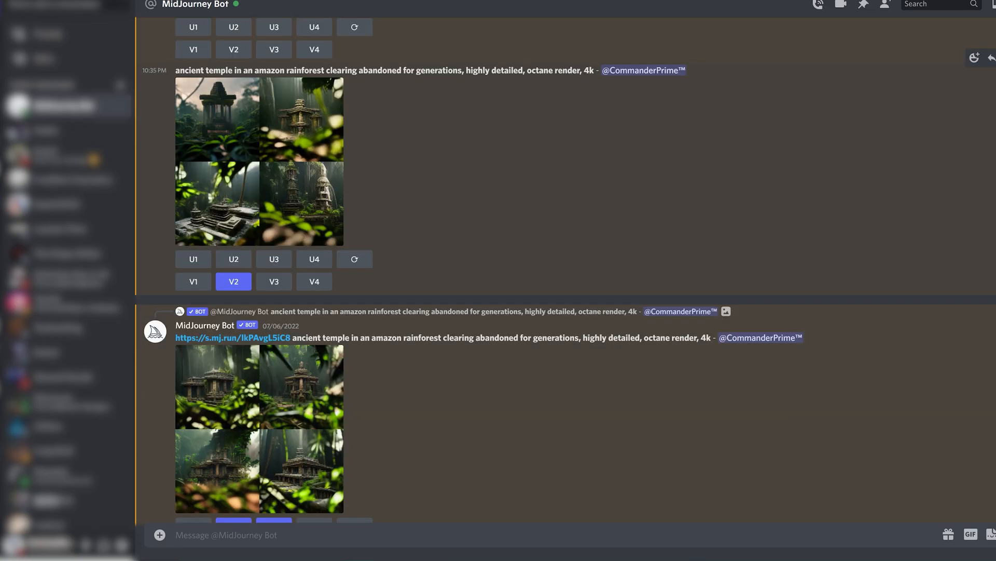
click(219, 150)
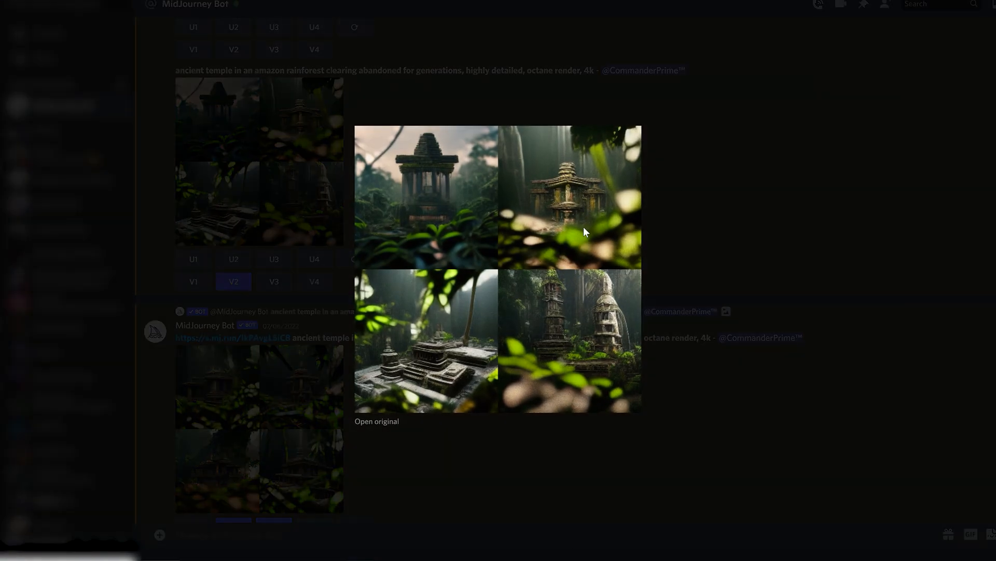
click(728, 191)
Look through the temple variations and upscales, and view the enlarged Upscaled (Max) temple image.
scroll(326, 404, down, 5)
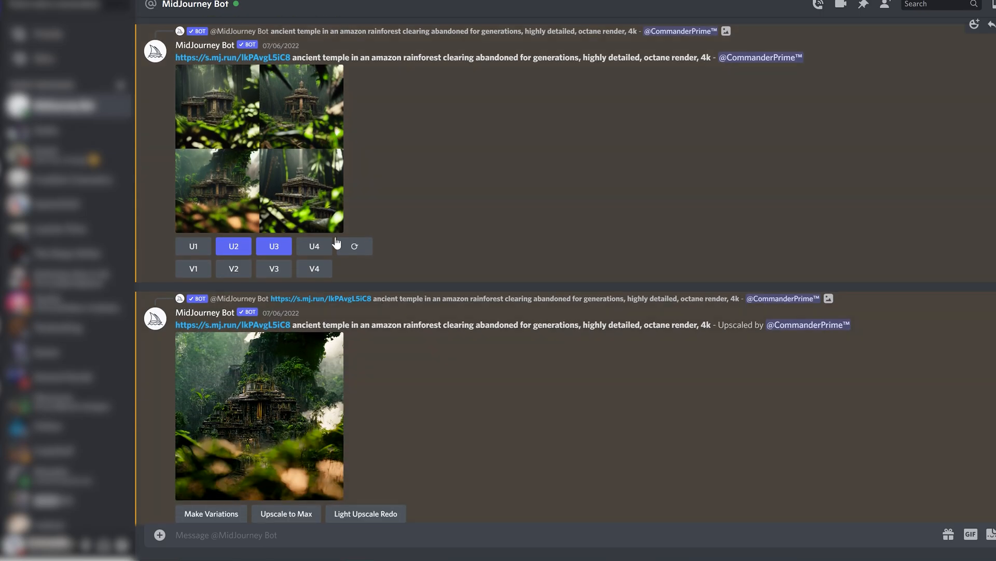
scroll(415, 402, down, 6)
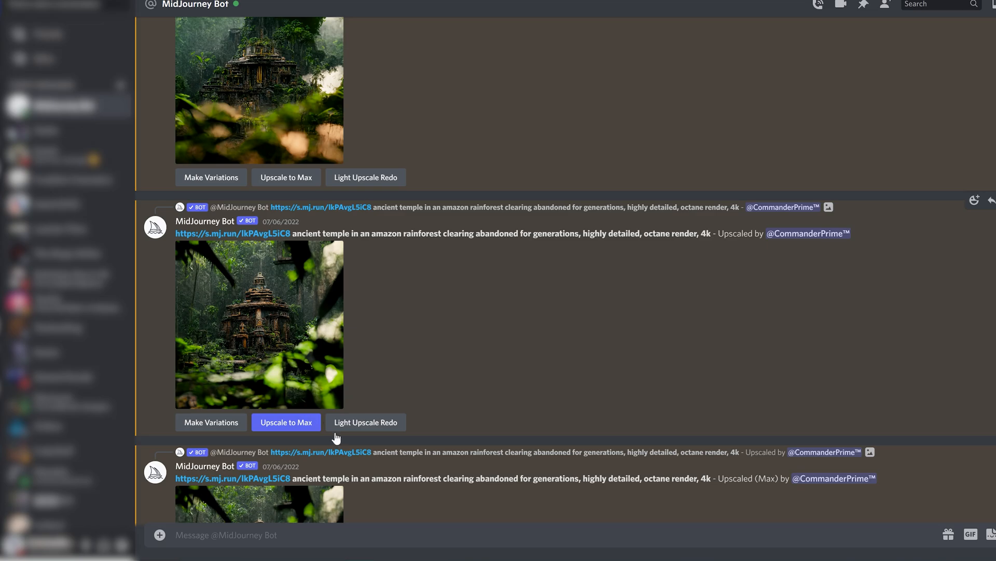
scroll(329, 427, down, 3)
click(276, 410)
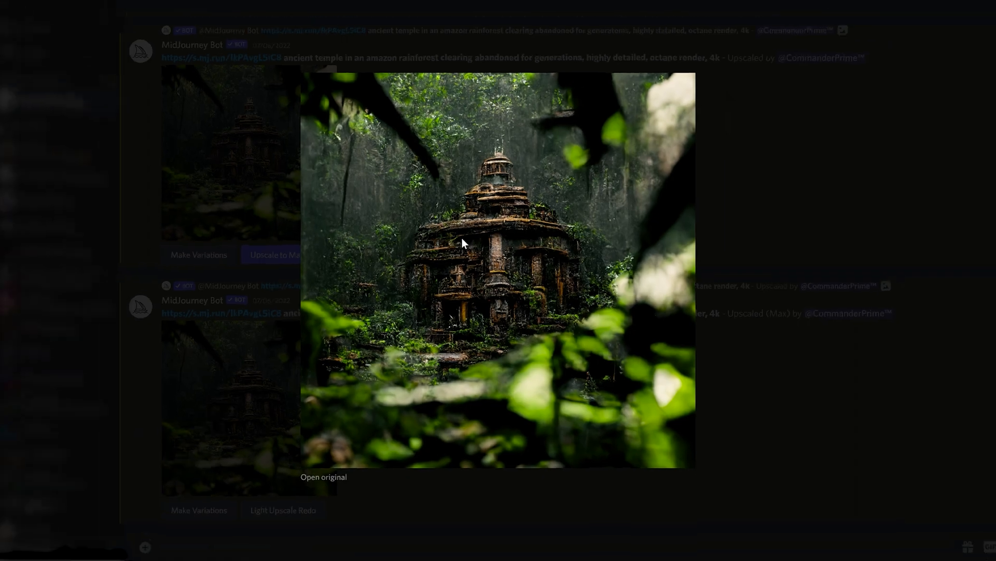
click(857, 485)
Browse the July 4 results for imperial stormtroopers patrolling in a forest and enlarge one of the images.
scroll(387, 433, up, 3)
scroll(425, 369, down, 1)
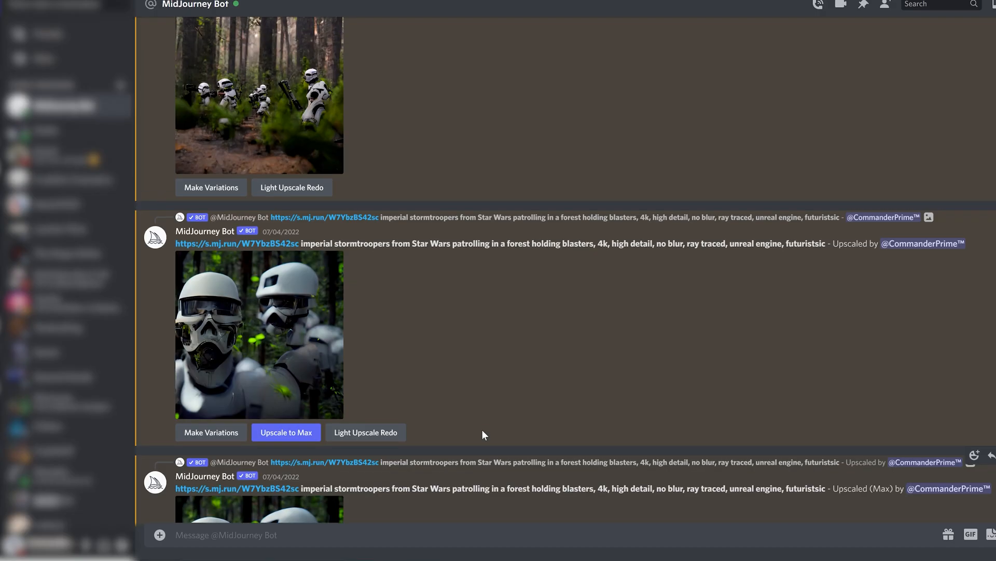
scroll(482, 428, up, 5)
click(266, 373)
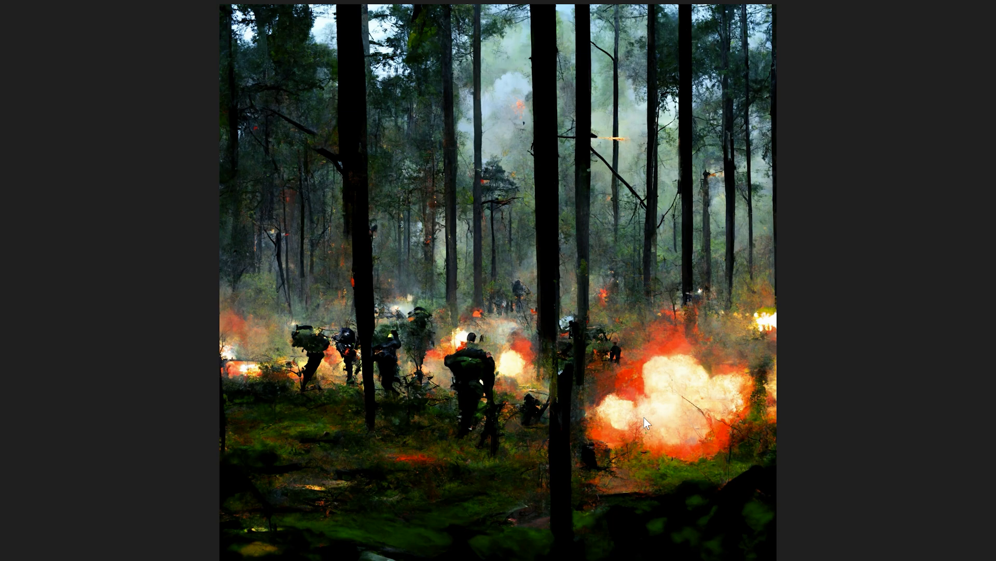
Page through the full-size images of the forest battle, the space fleet and Darth Vader facing an officer.
key(Right)
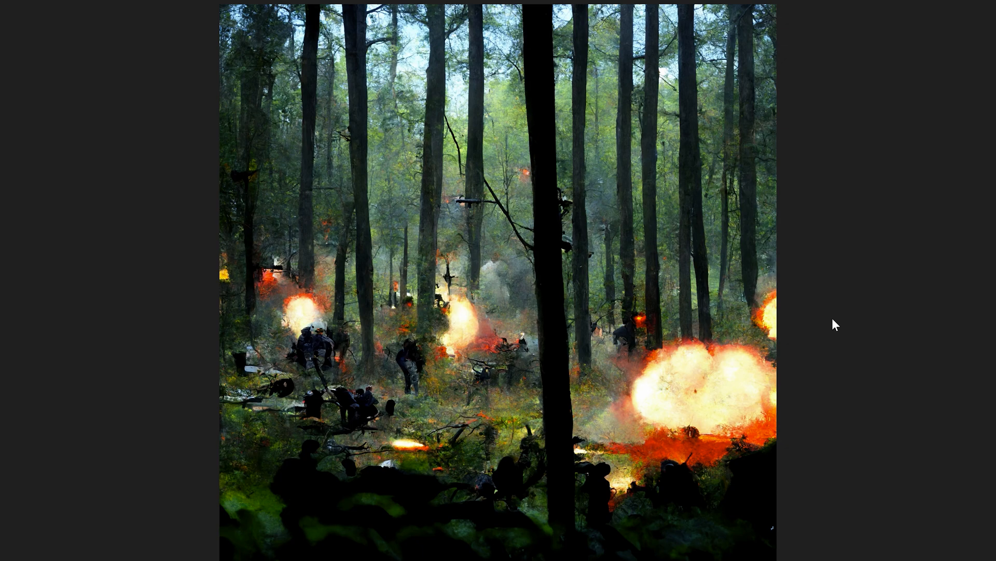
key(Right)
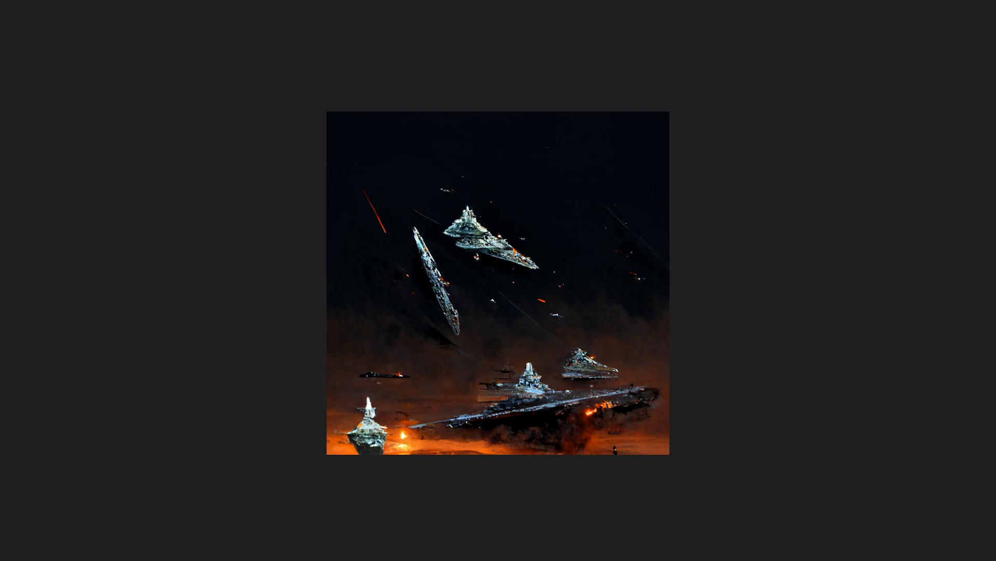
key(Right)
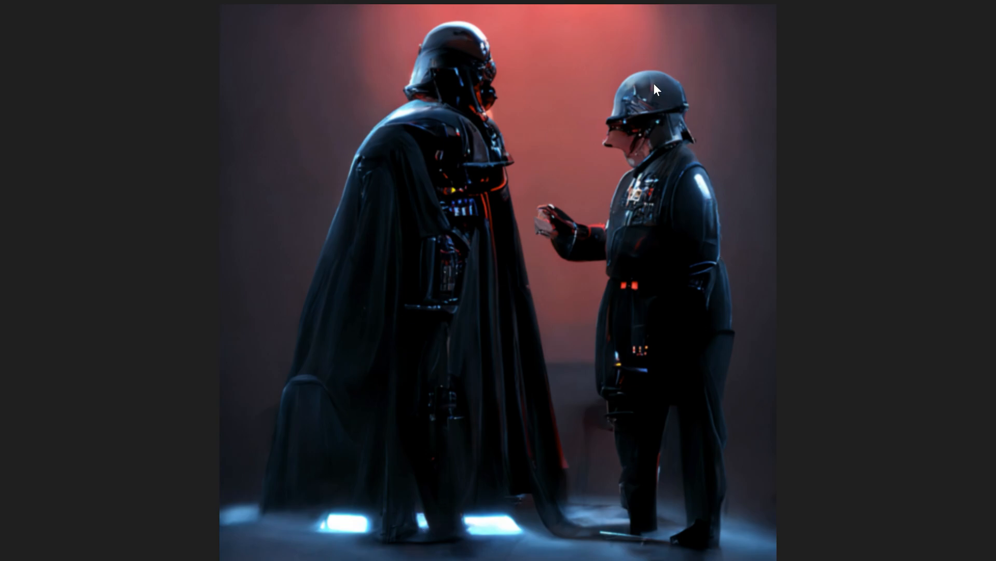
key(Right)
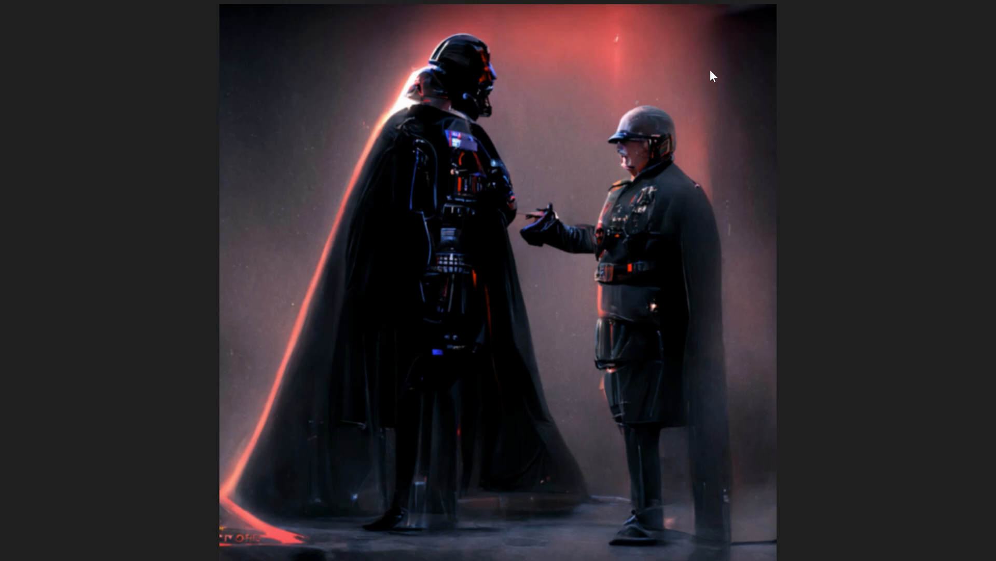
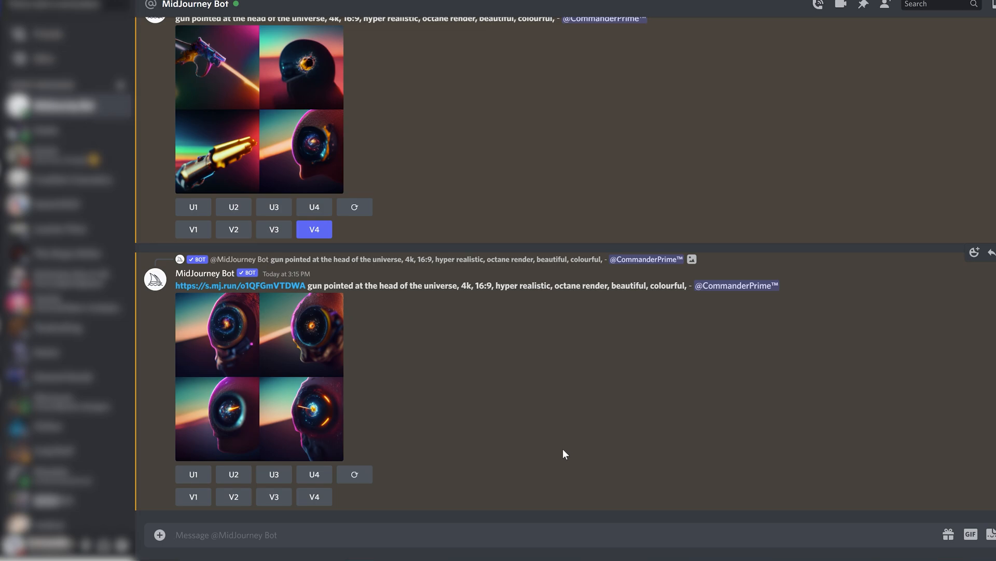
Generate images with the /imagine prompt "coca cola bottle on a aeroplane in the middle of space.".
text(/iagine)
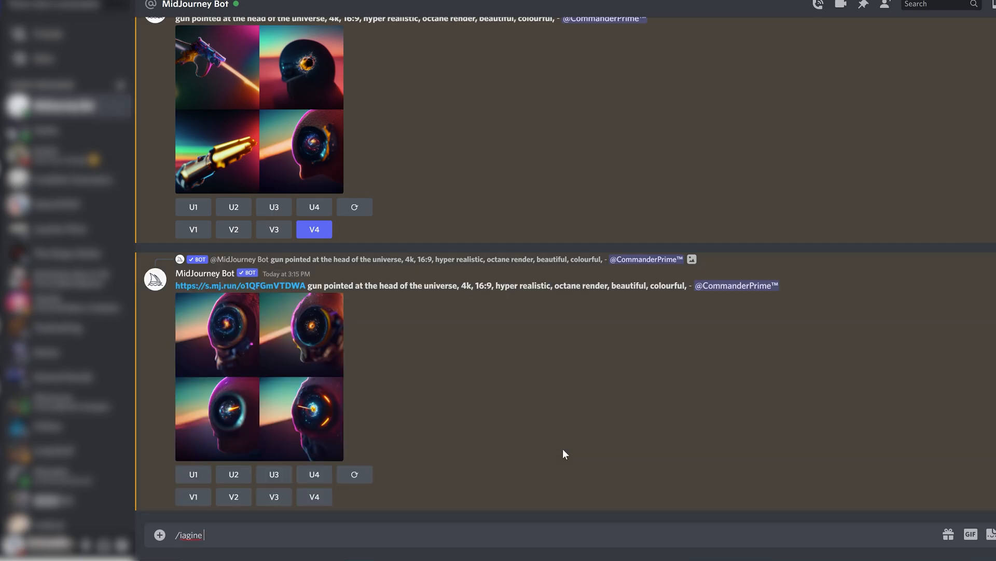
key(Tab)
text(coc)
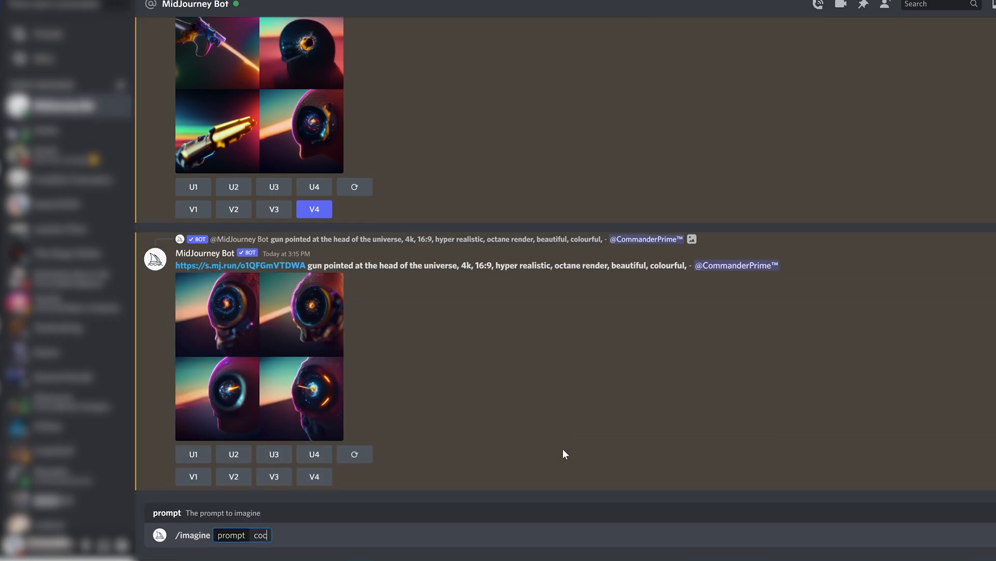
text(a cola bottle)
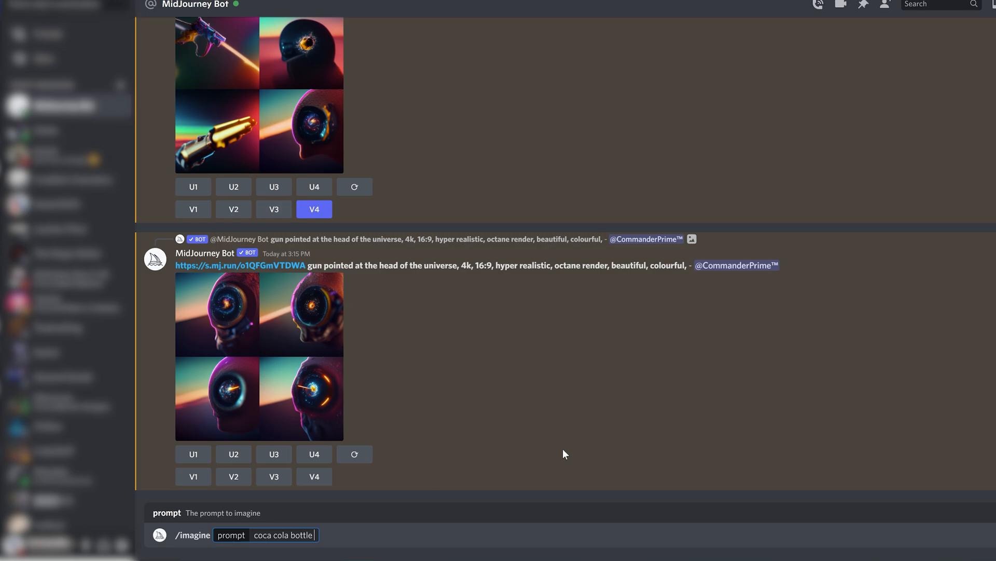
text( on a aeroplanbe)
key(BackSpace)
key(BackSpace)
text(e in)
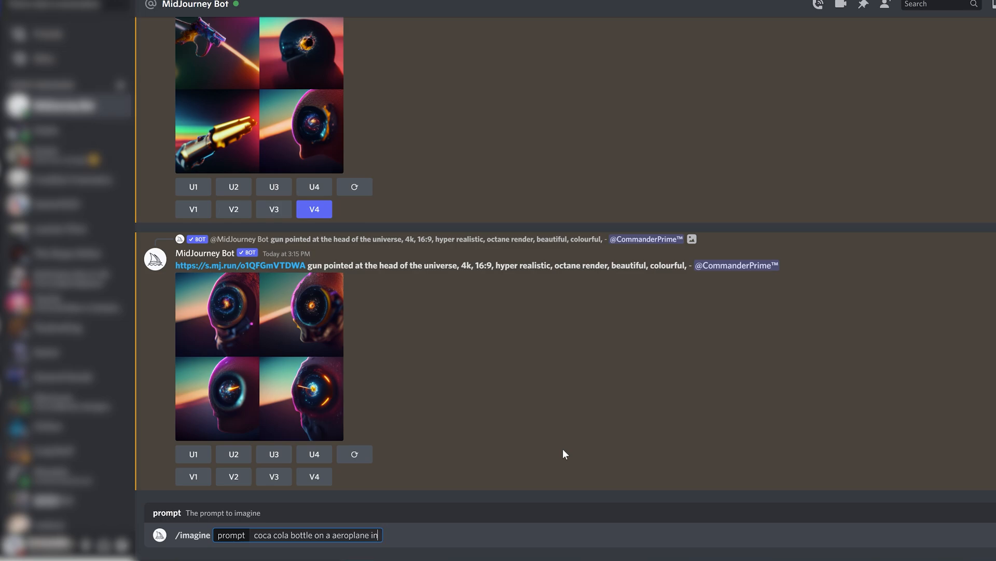
text( the middle of )
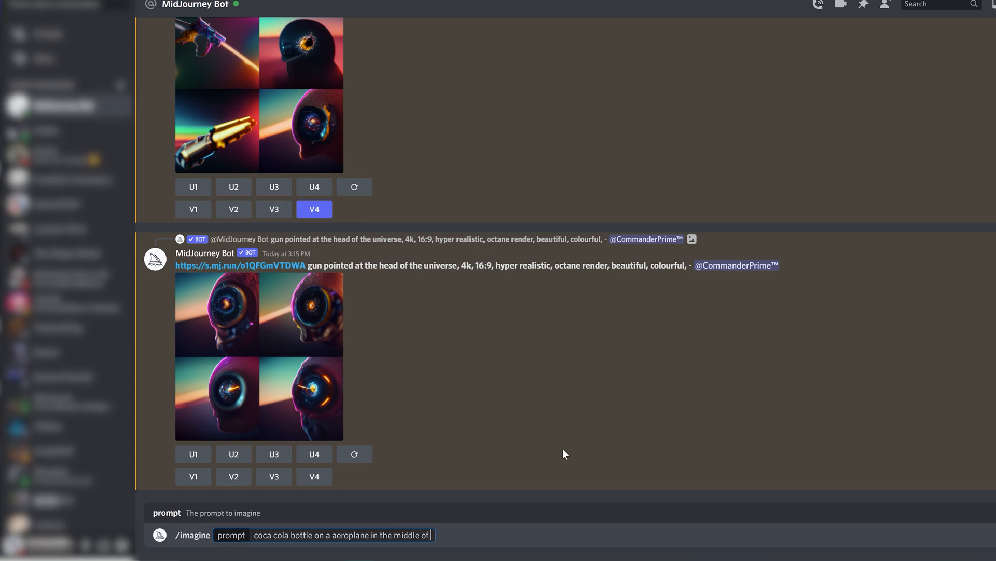
text(space.)
key(Return)
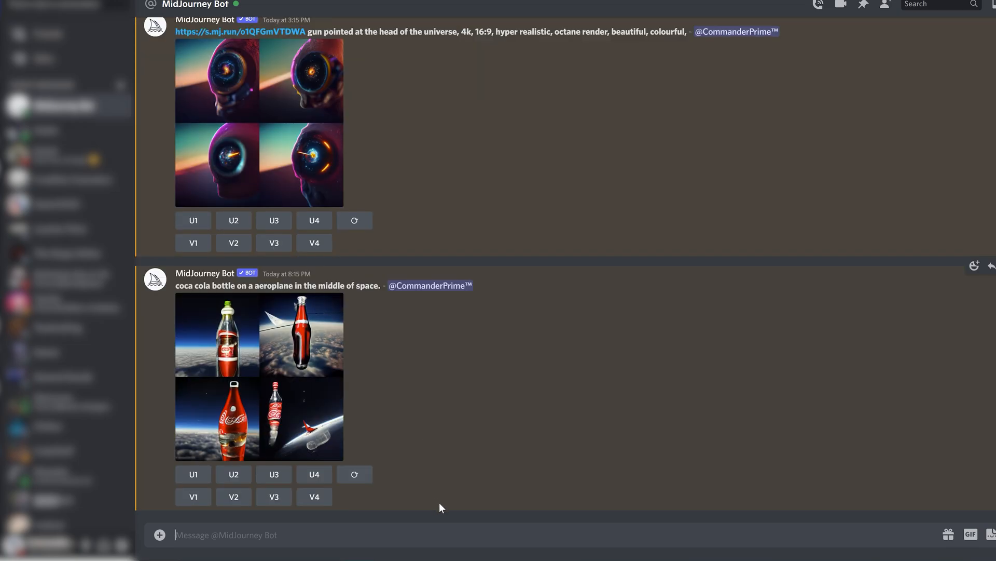
View the enlarged image grid for the coca cola bottle prompt twice, closing it each time.
click(272, 348)
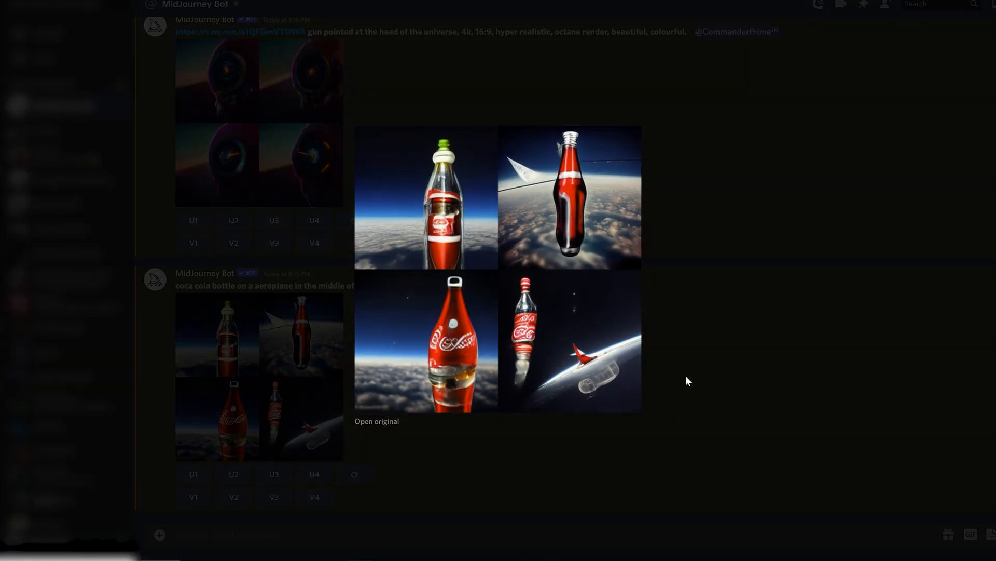
click(611, 488)
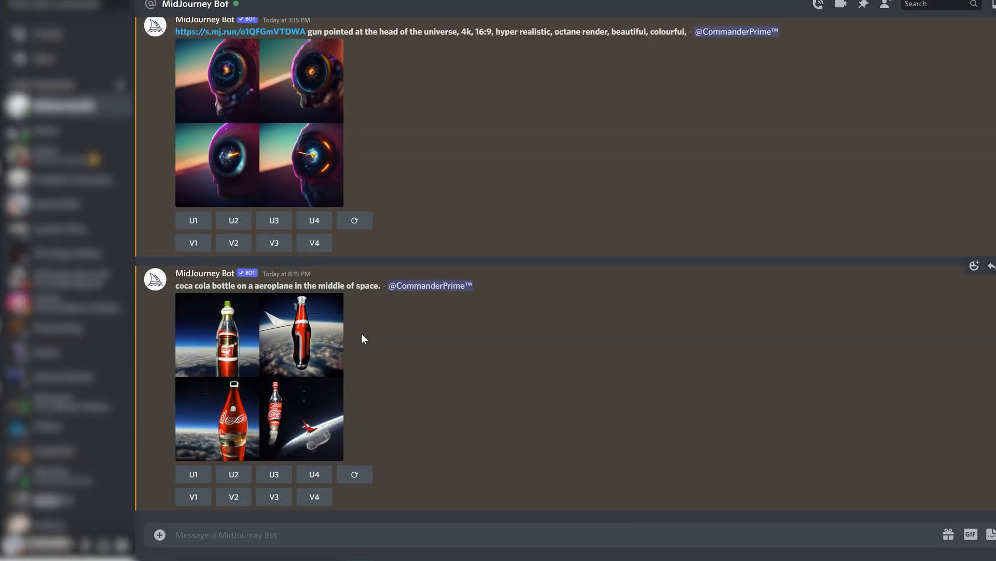
click(309, 370)
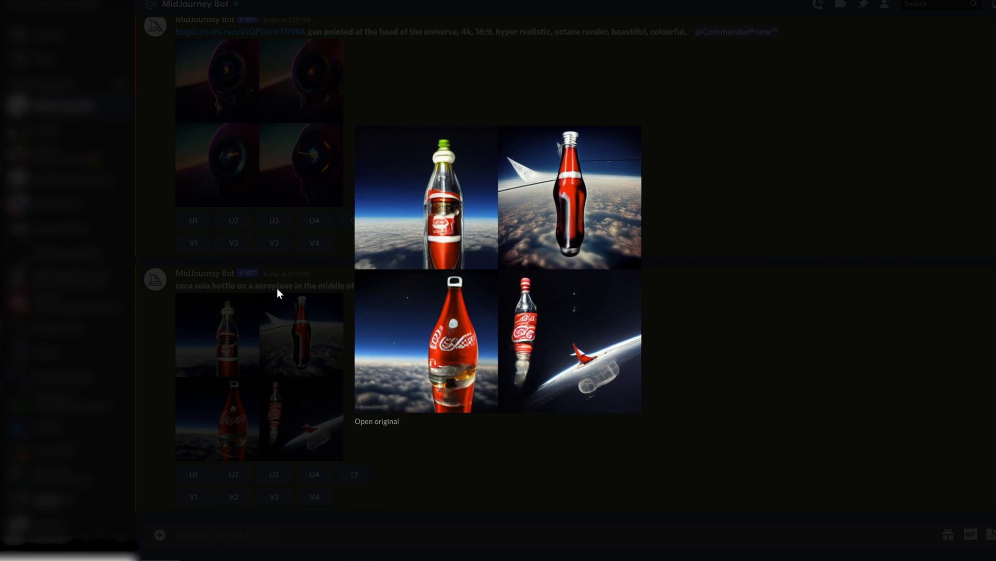
click(783, 350)
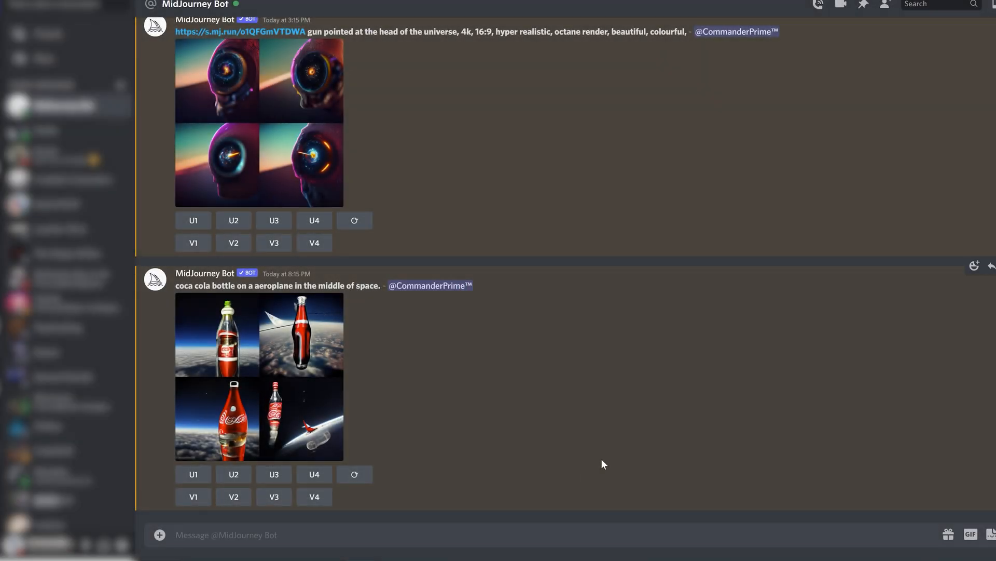
Generate images with the /imagine prompt "coca cola rocket flying through space" and view the enlarged grid.
text(/imagine)
key(Return)
text(coca)
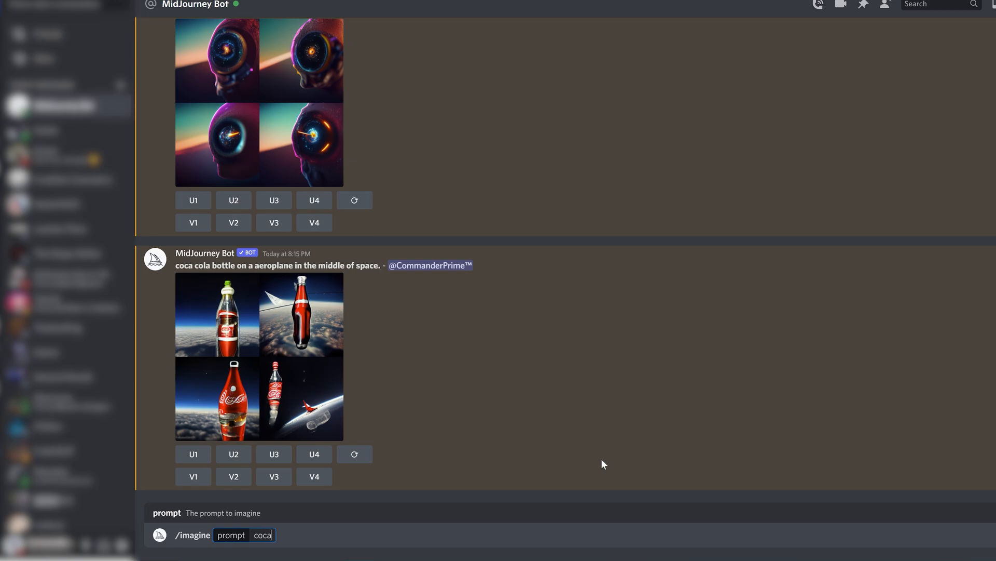
text( cola rocket )
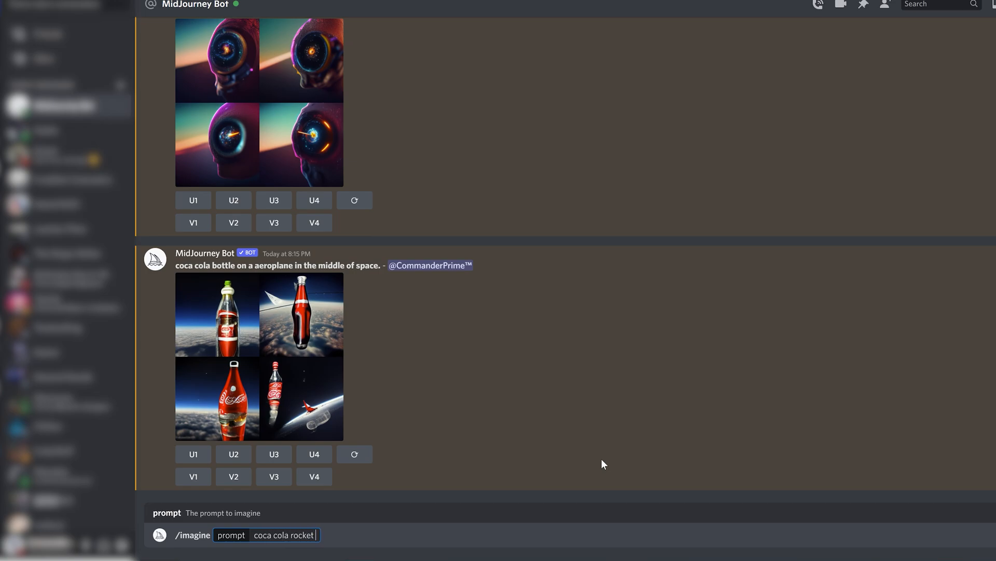
text(flying through space)
key(Return)
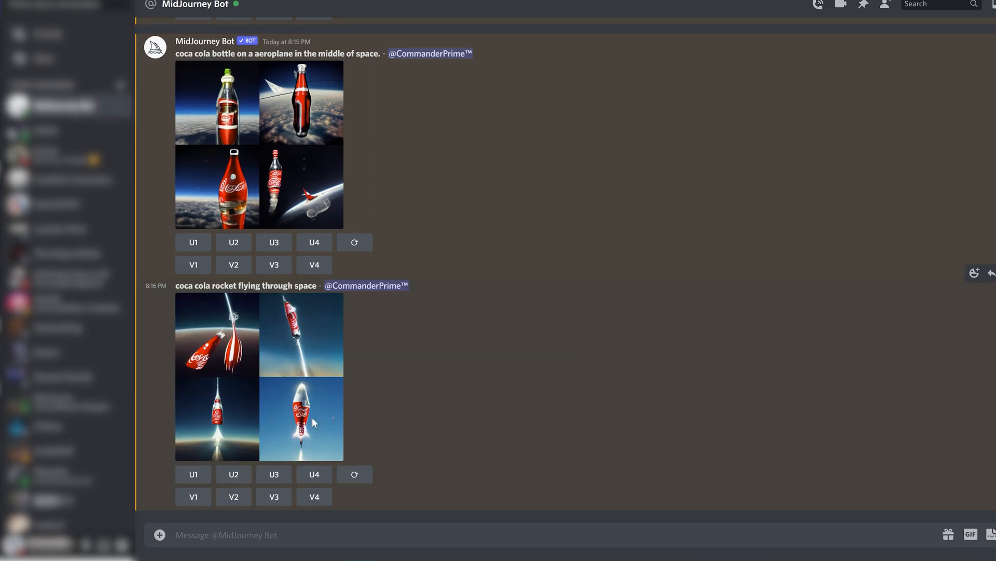
click(312, 416)
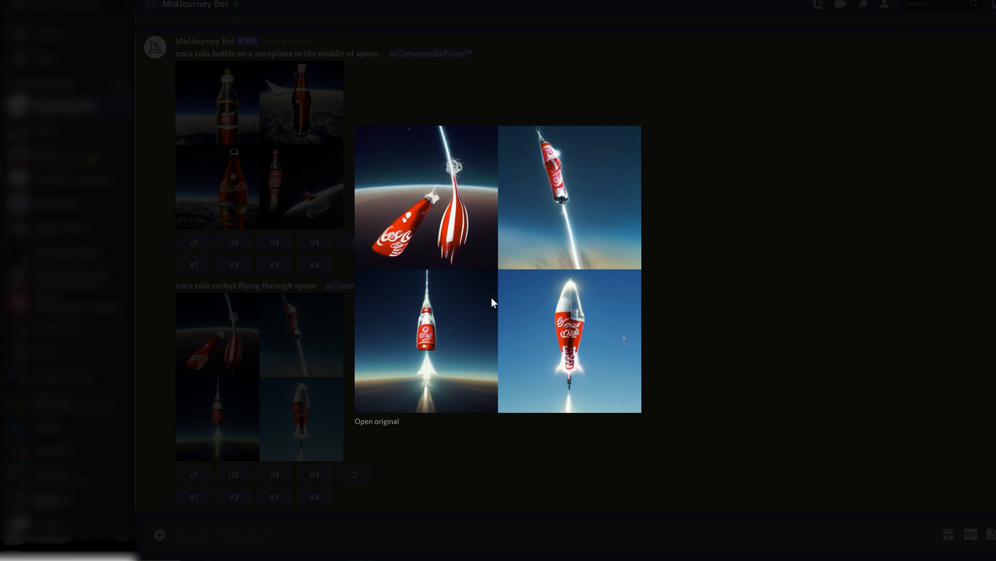
click(817, 282)
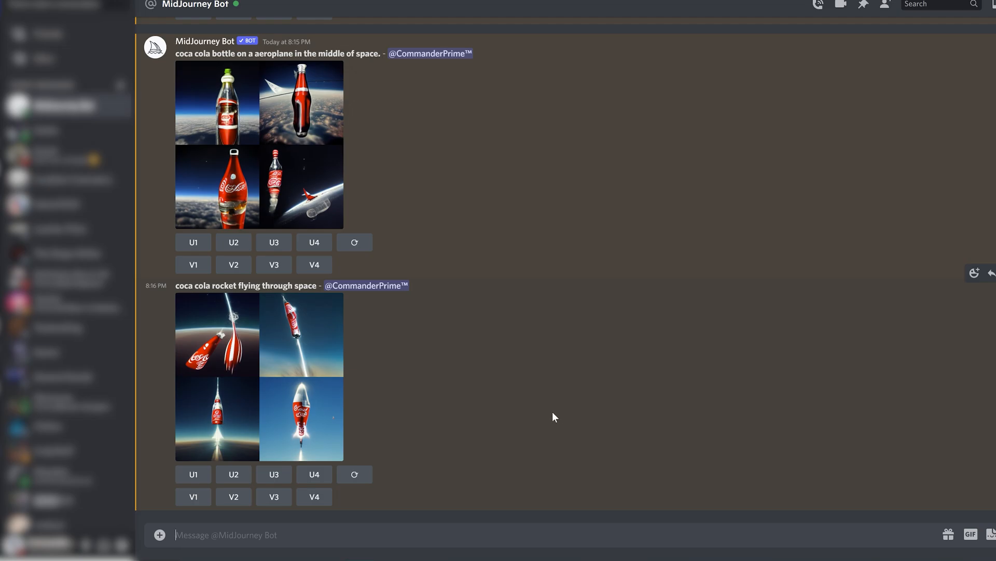
text(/imagi)
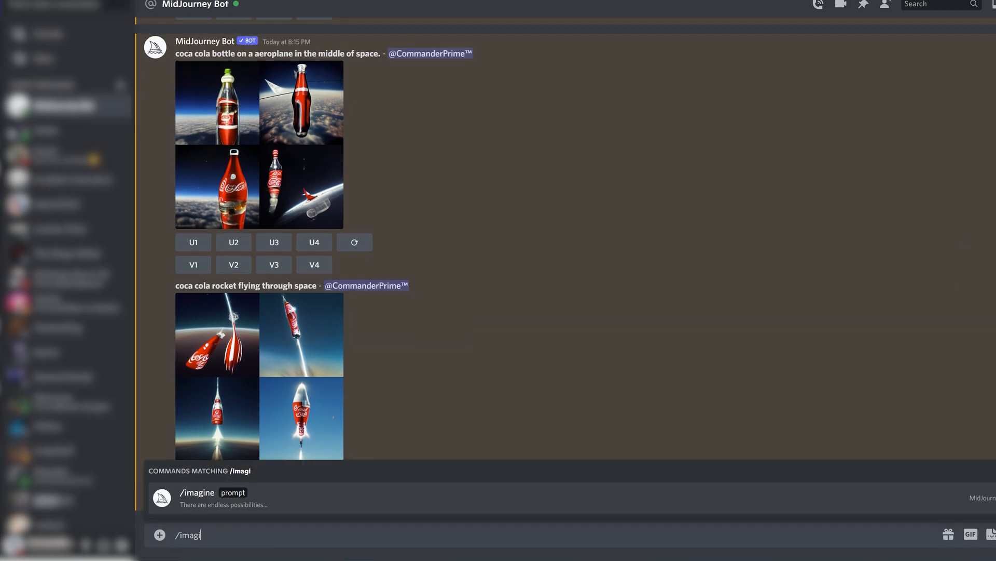
key(BackSpace)
key(BackSpace)
key(BackSpace)
key(BackSpace)
key(BackSpace)
key(BackSpace)
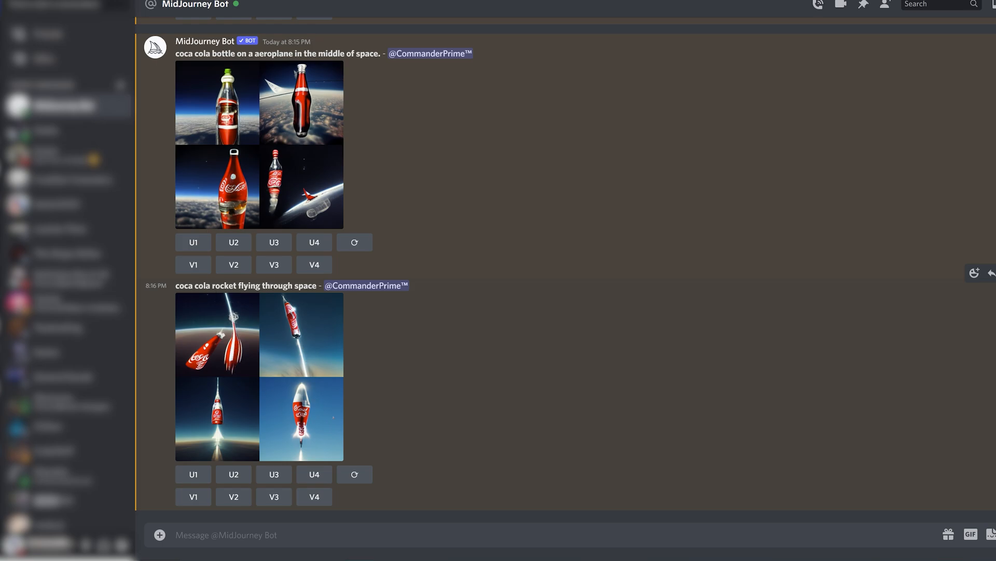
Reroll the "coca cola rocket flying through space" prompt and make variations of the second image in its original grid.
click(354, 475)
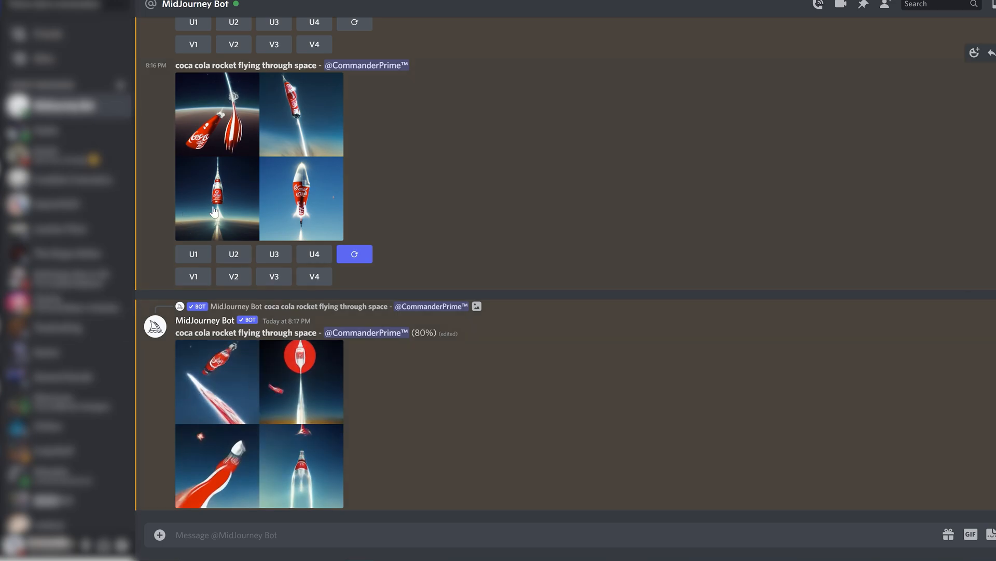
click(234, 276)
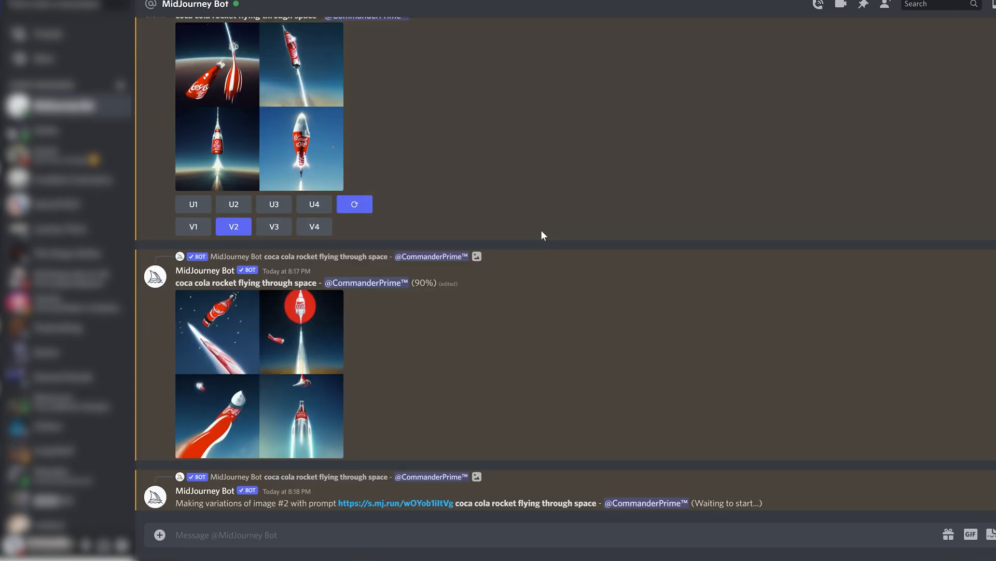
View the enlarged grid of coca cola rocket variations several times, closing it each time.
click(256, 370)
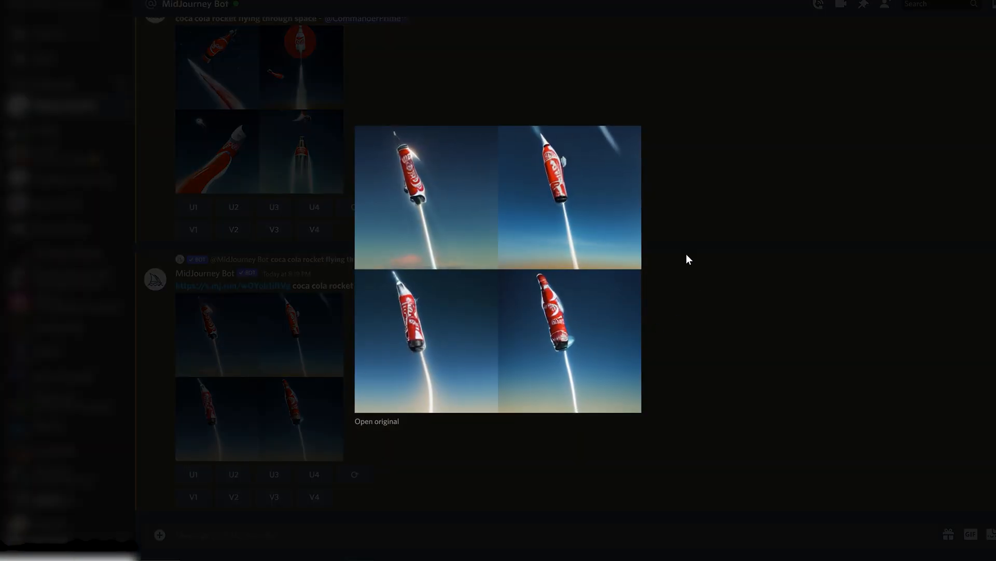
click(725, 333)
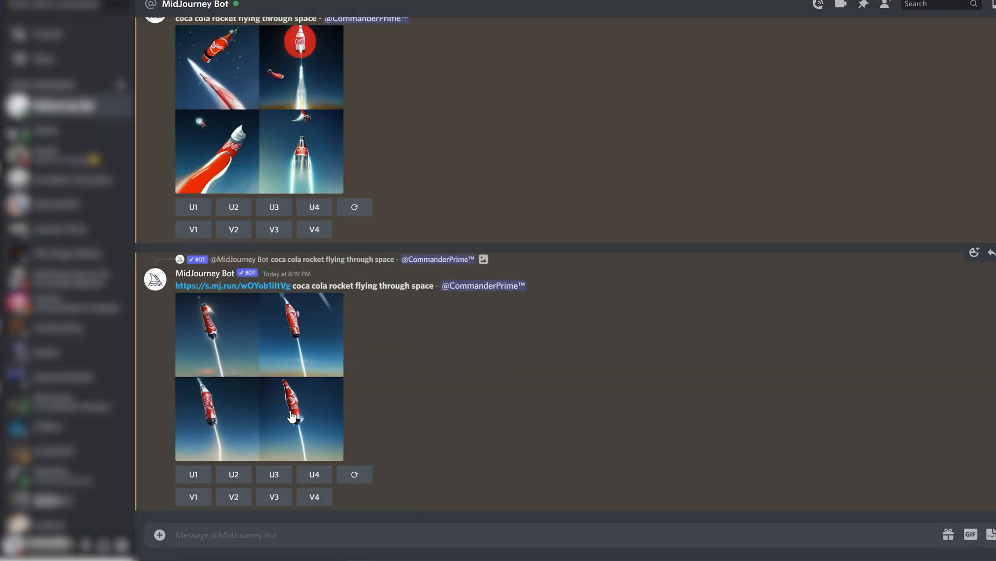
click(291, 416)
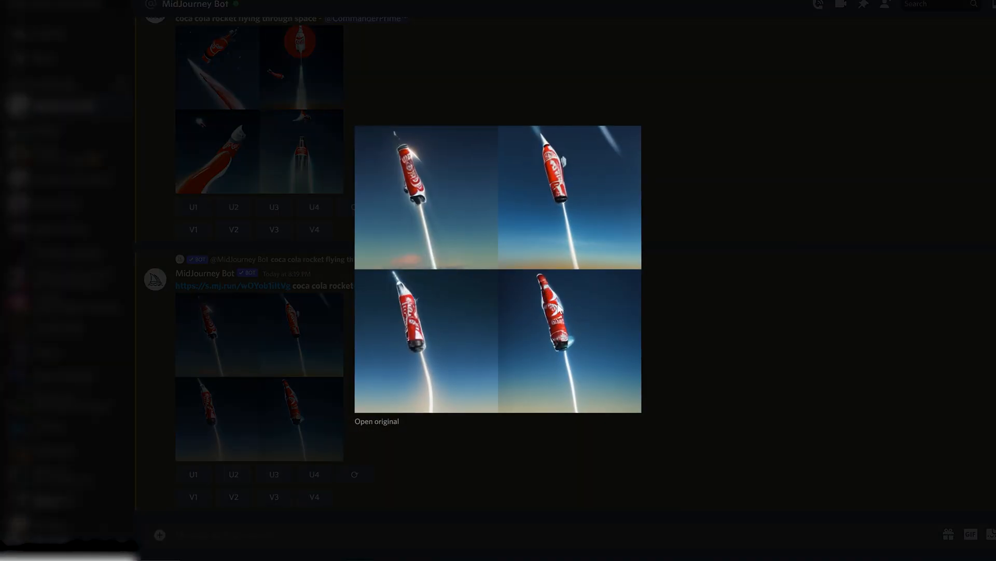
click(740, 295)
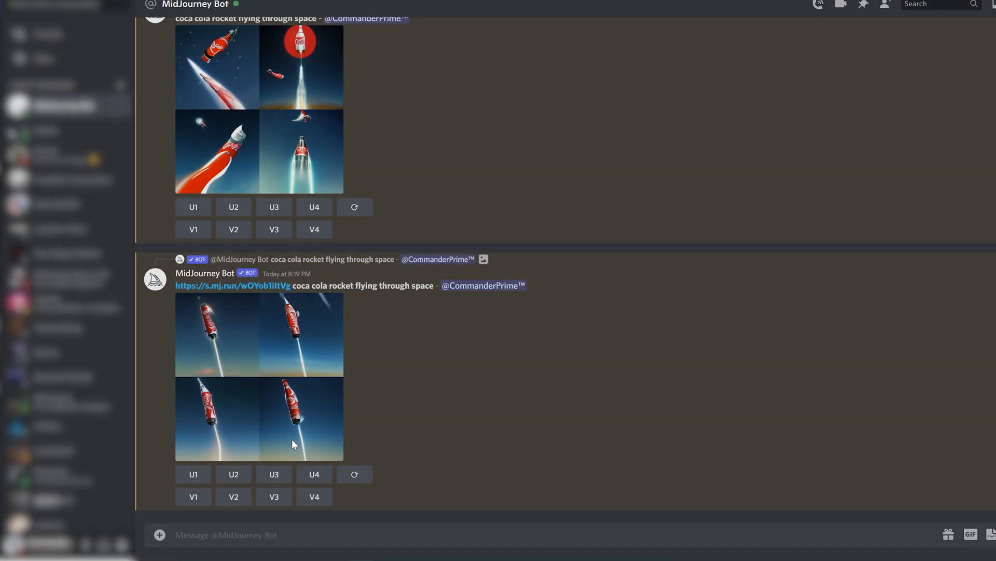
click(292, 439)
click(692, 433)
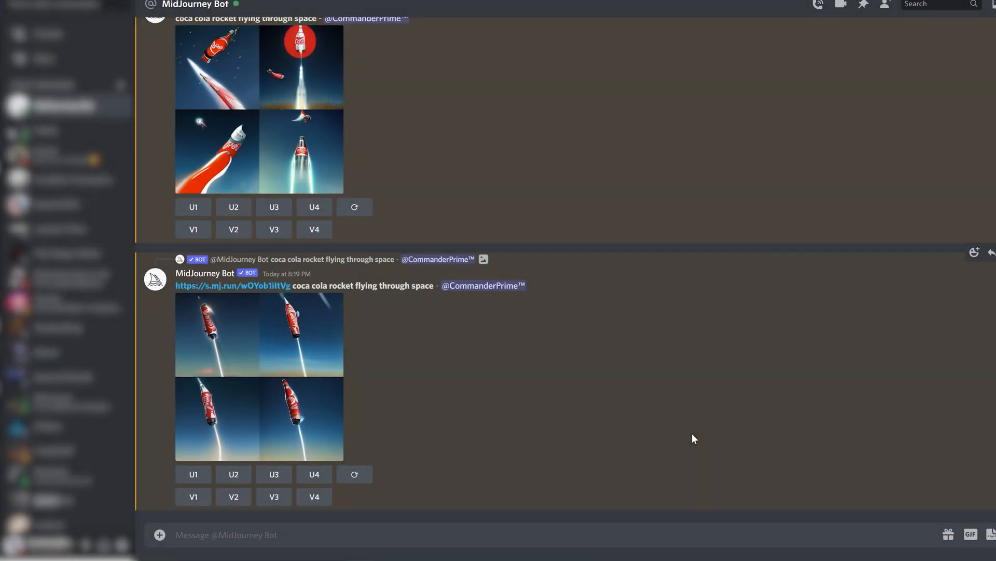
Upscale the fourth coca cola rocket variation and view the upscaled image enlarged.
click(314, 474)
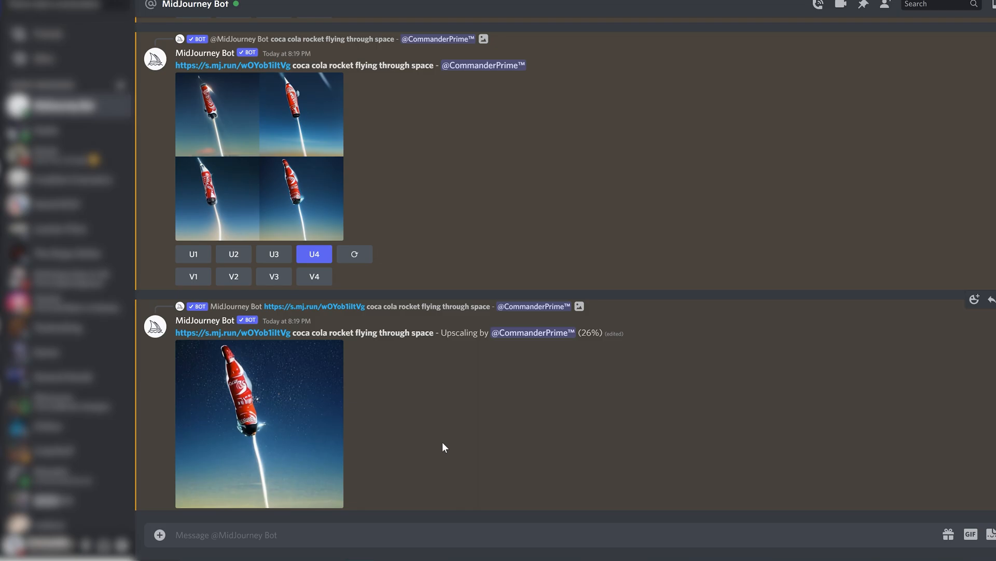
click(285, 395)
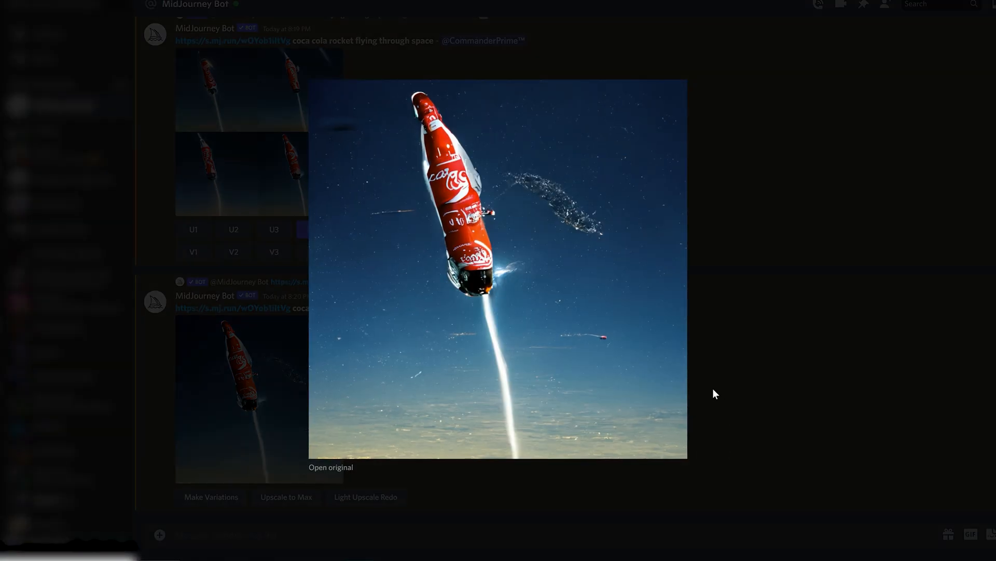
click(713, 389)
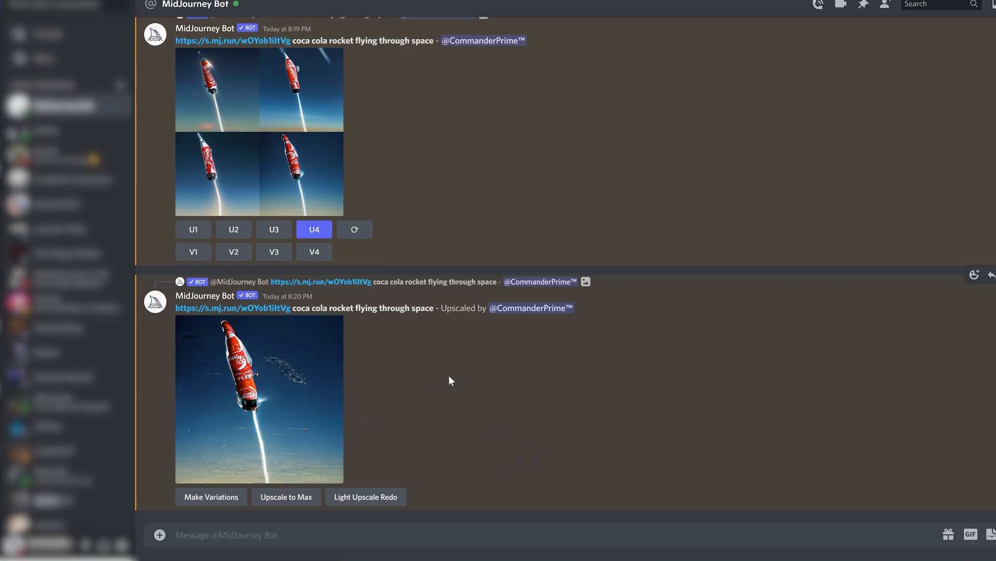
Apply Upscale to Max to the upscaled coca cola rocket and view the full-size Darth Vader image.
click(289, 498)
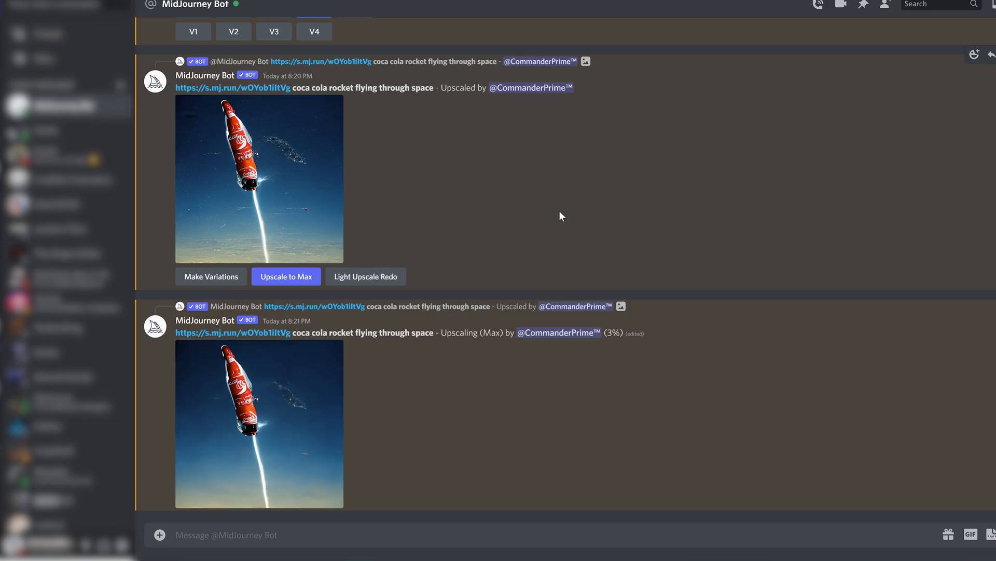
click(260, 170)
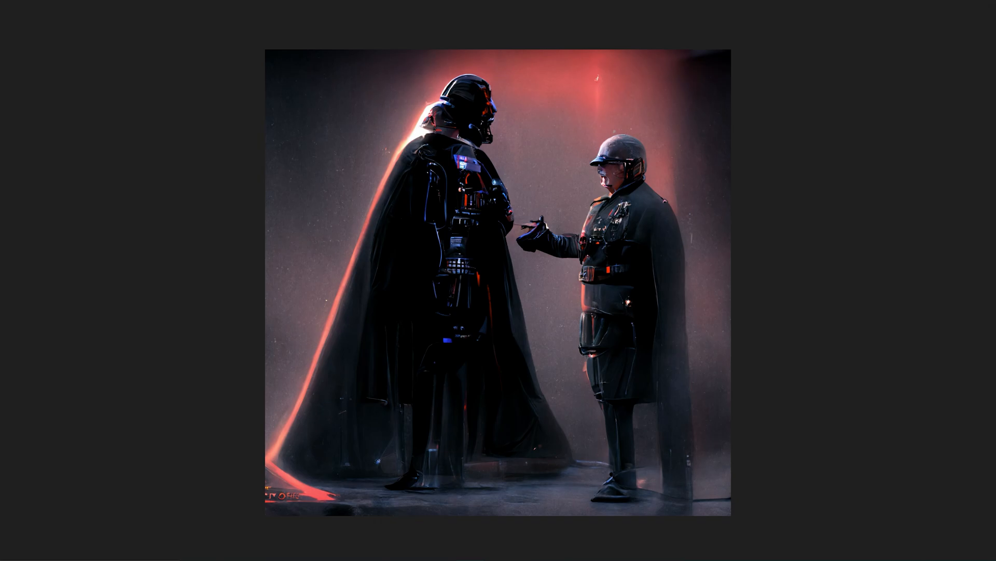
key(Escape)
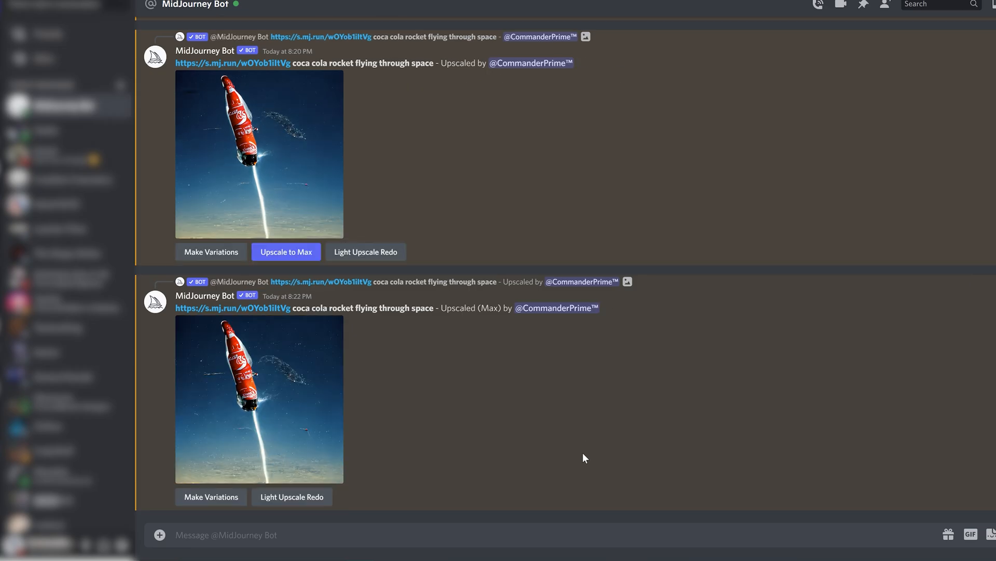
View the max-upscaled coca cola rocket image enlarged twice, closing it each time.
click(289, 393)
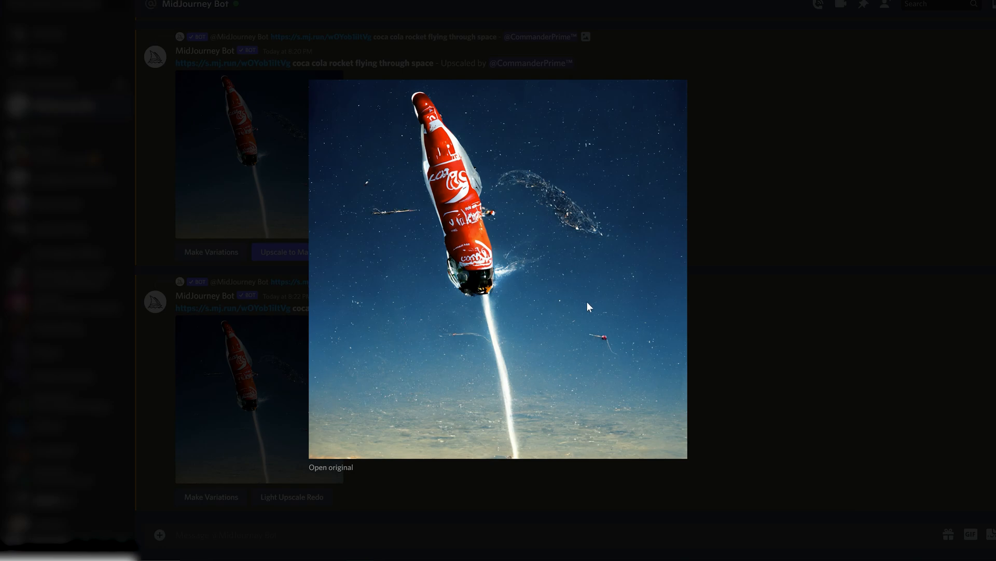
click(828, 383)
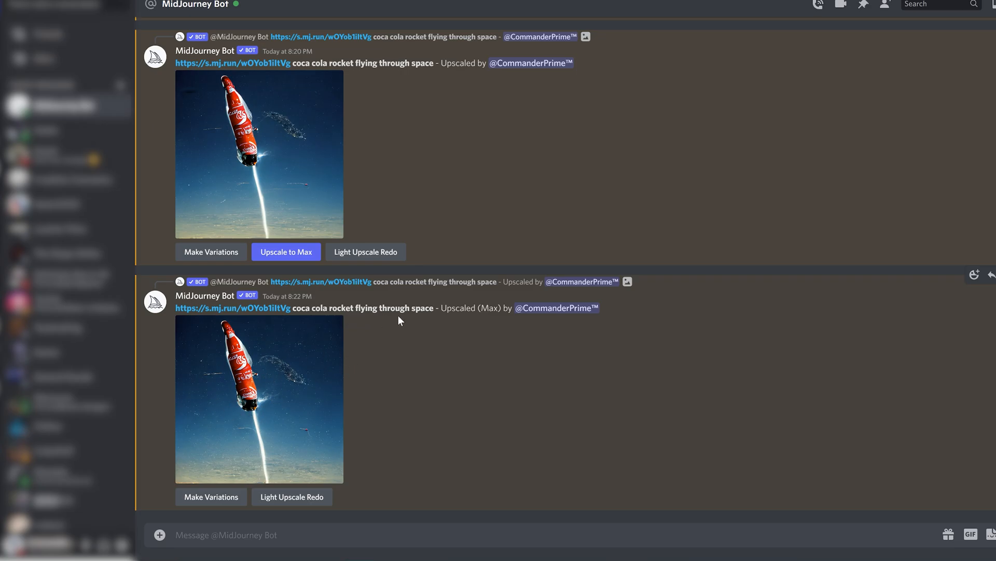
click(302, 403)
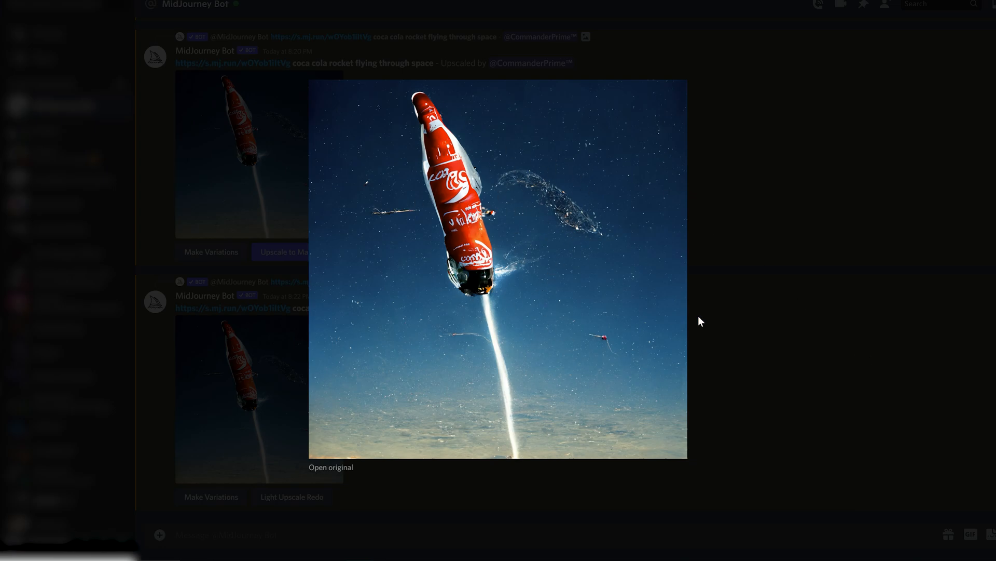
click(865, 317)
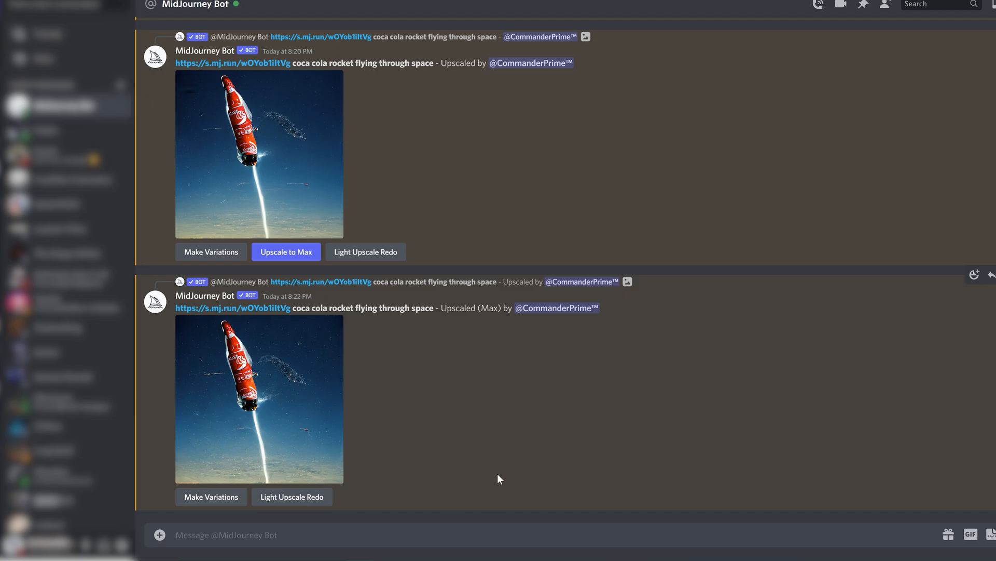
Compare the upscaled rocket images with the variations grid they came from, viewing the grid enlarged.
scroll(343, 335, up, 4)
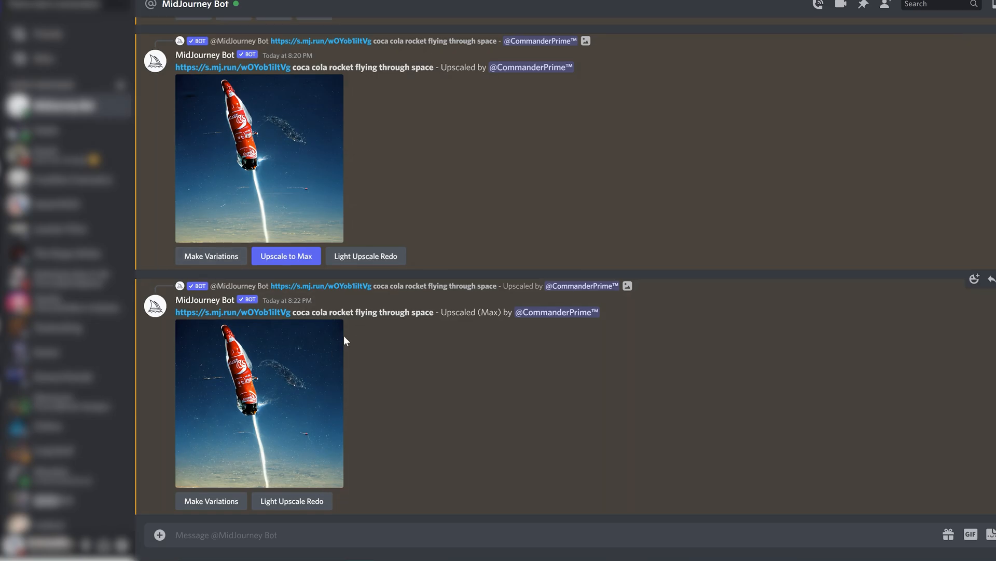
scroll(360, 221, up, 2)
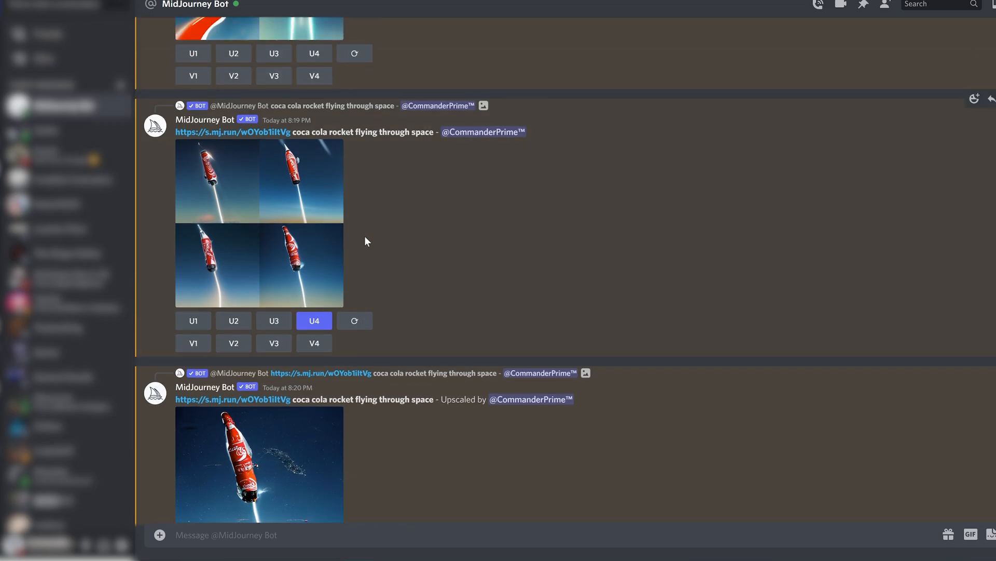
scroll(422, 312, down, 6)
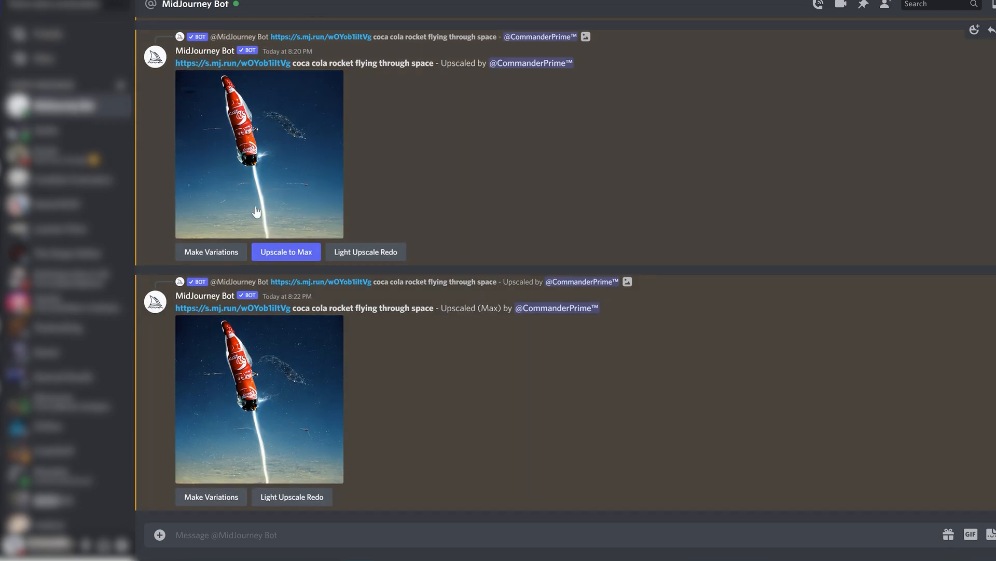
scroll(260, 345, up, 4)
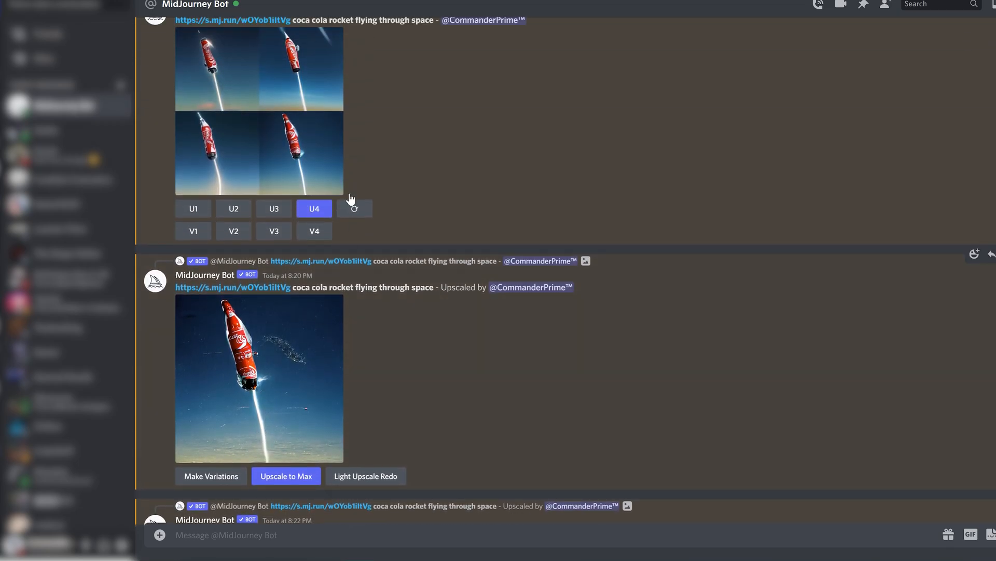
click(297, 161)
click(822, 350)
scroll(419, 358, down, 5)
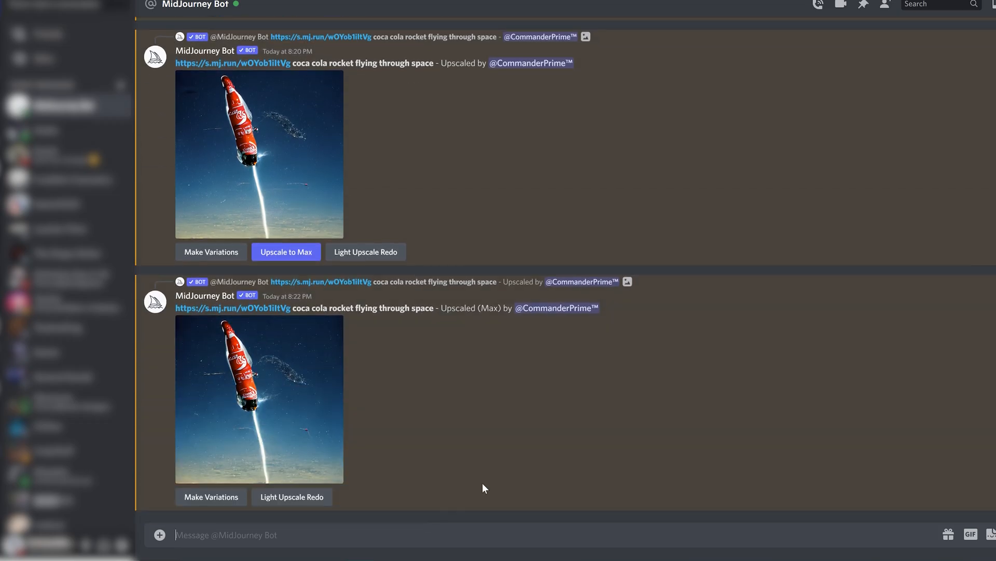
Start an /imagine prompt reading "old wooden hut in the middle of a forest surrounded by trees and wildife".
text(/imagine)
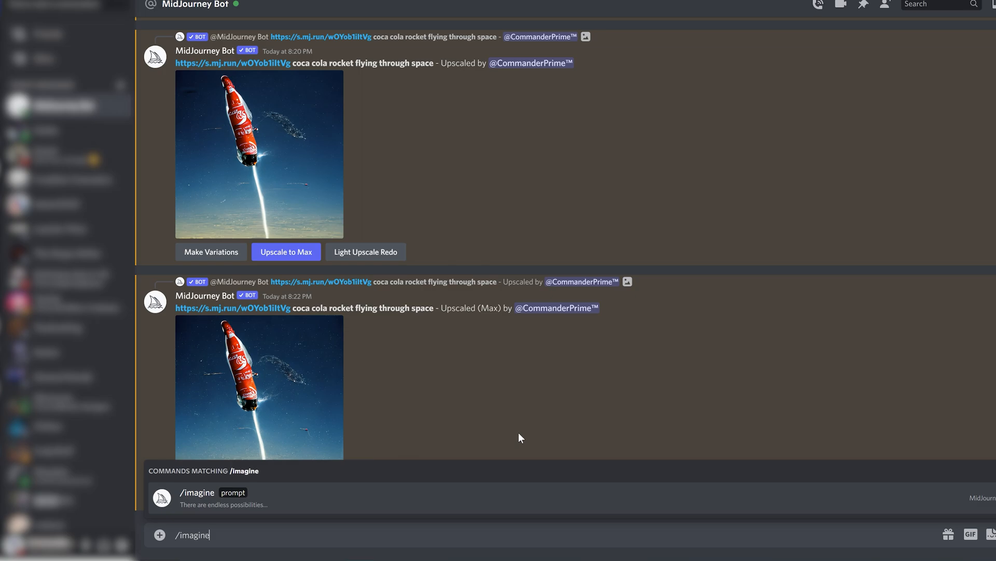
key(Tab)
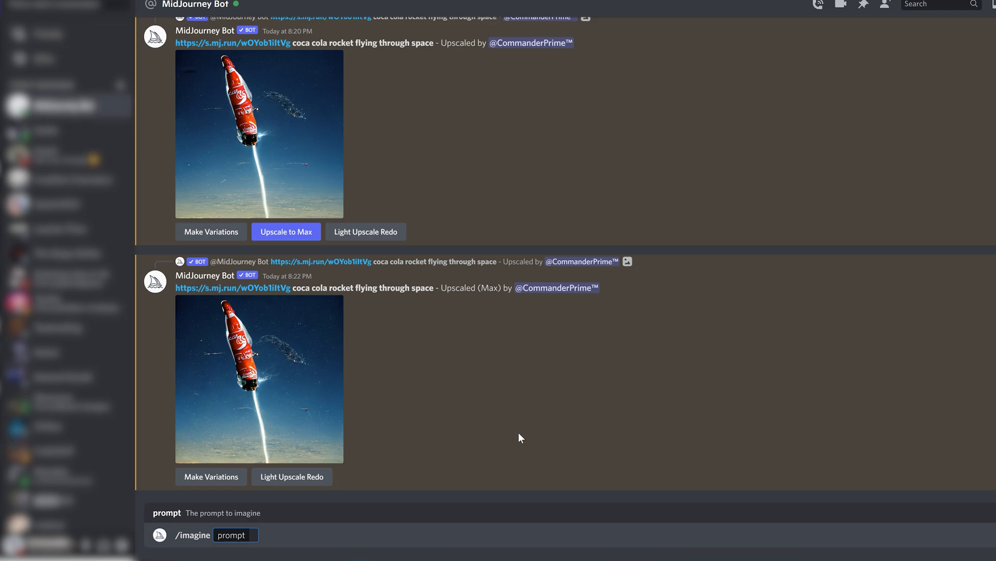
text(old wodden)
key(BackSpace)
key(BackSpace)
key(BackSpace)
key(BackSpace)
key(BackSpace)
text(oden )
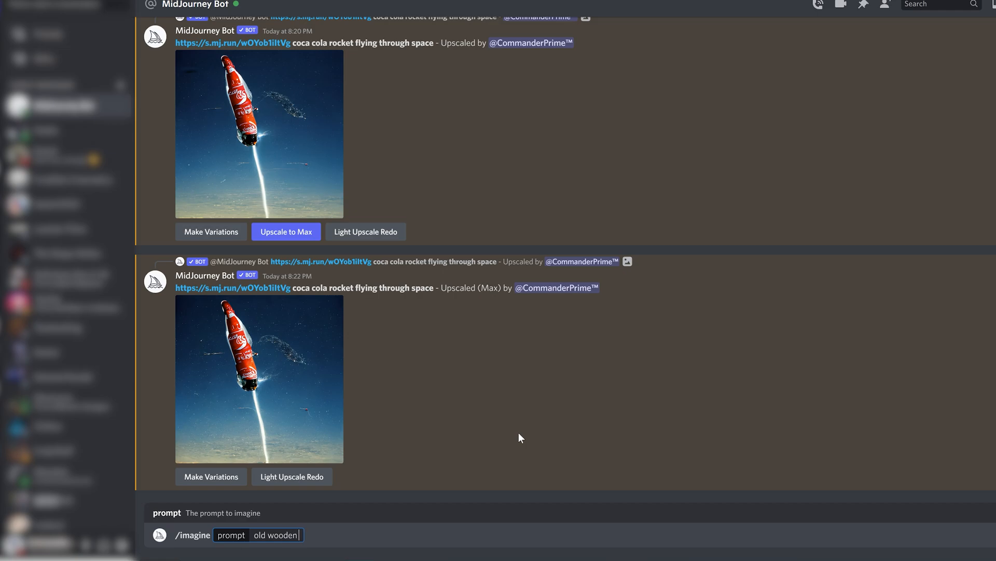
text(hut in the middle of a )
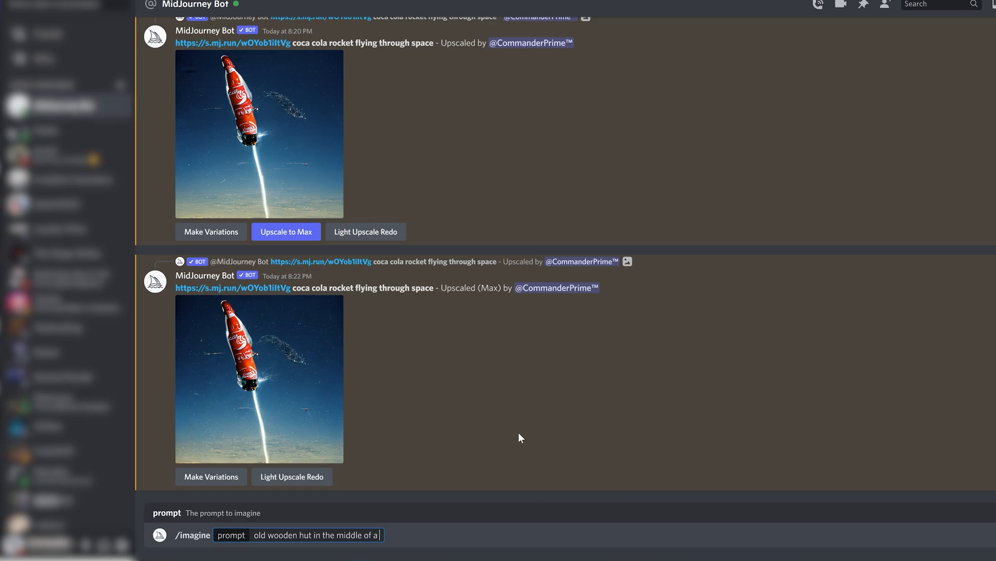
text(forest surrounde)
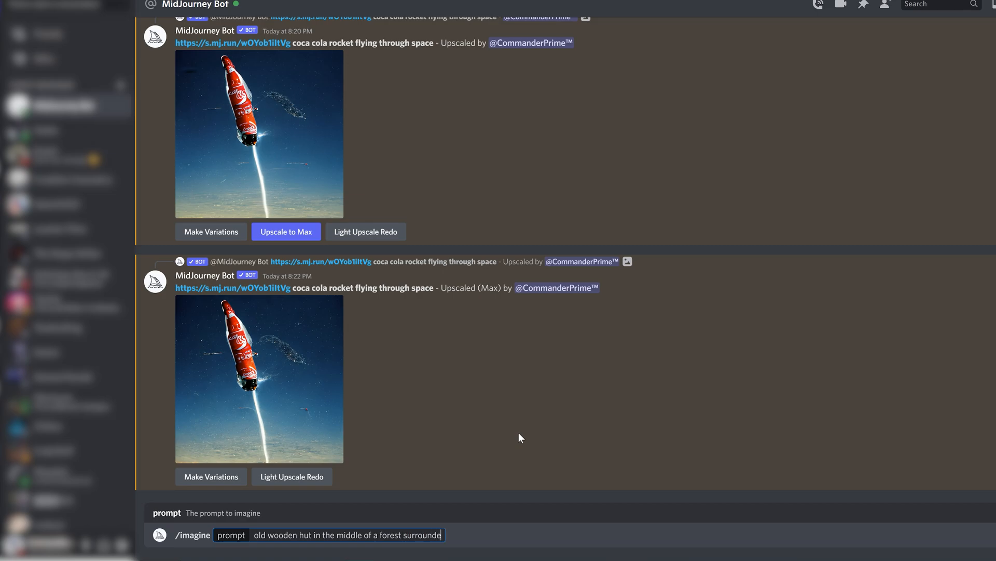
text(d by trees and w)
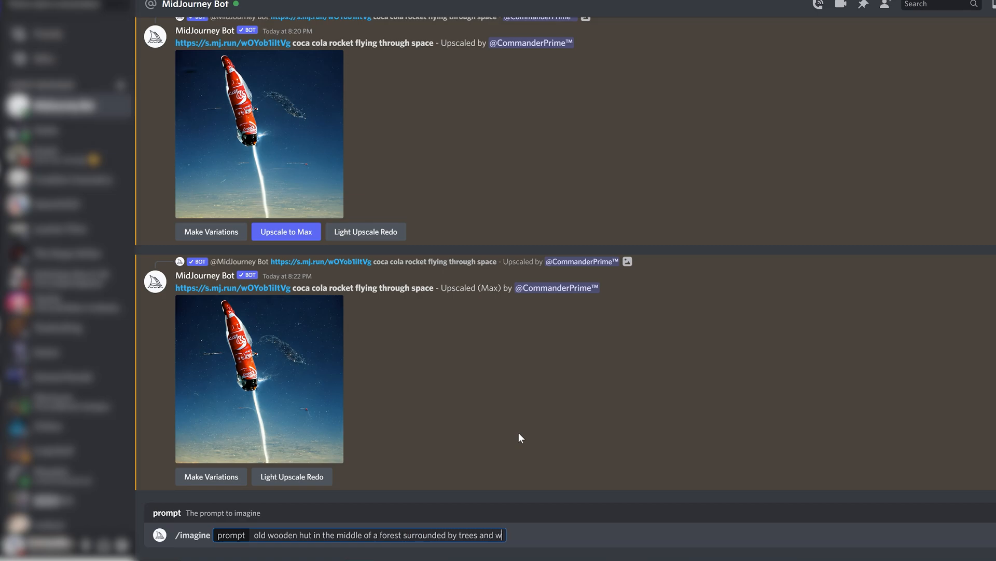
text(ildife)
Prefix the prompt with "abandoned", append ", 4k, octane render, ultra realistic, ray traced, no blur," and generate the images.
key(Home)
text(ab)
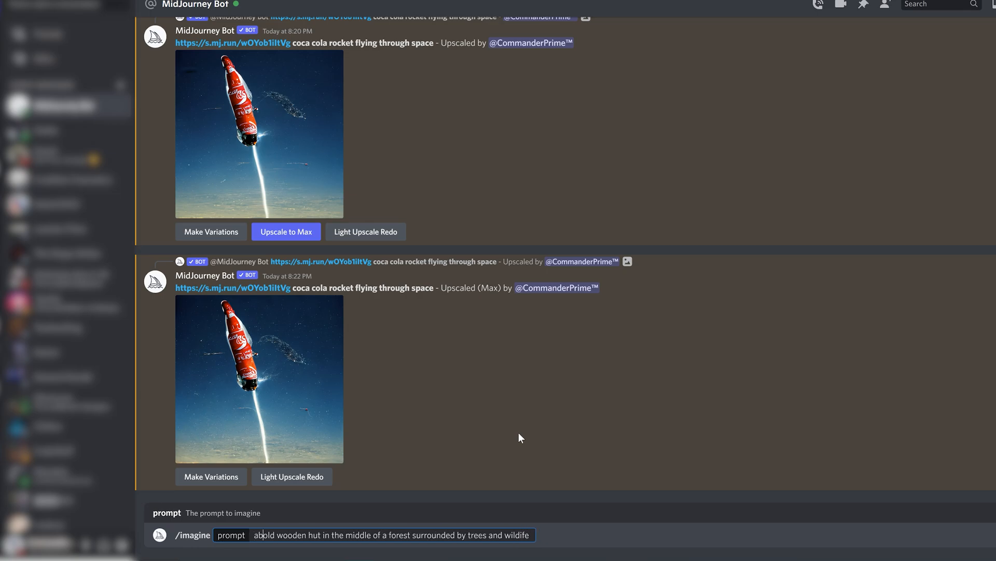
text(andoned)
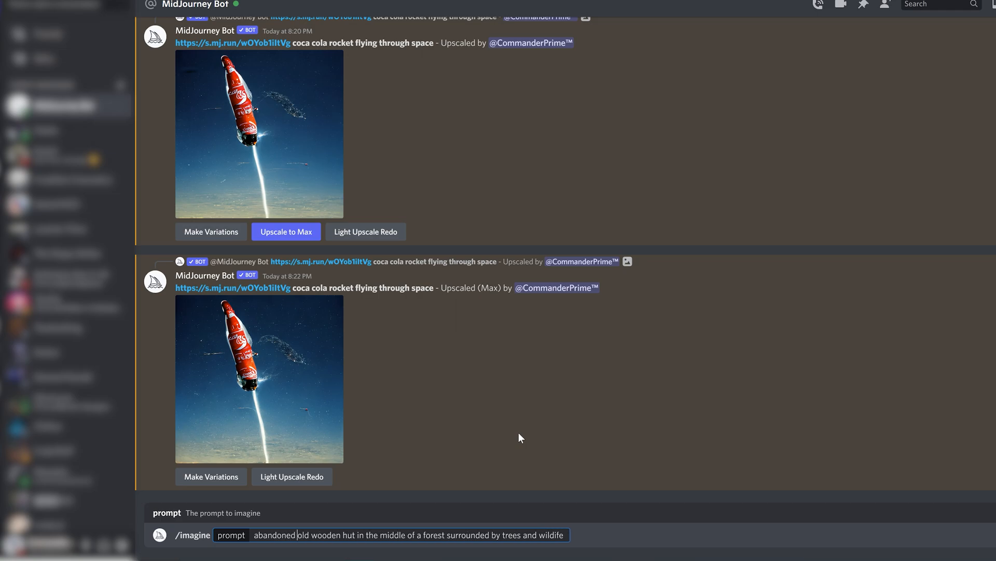
key(End)
text(, 4k, octane render, ultra realistic, ray traced, no blur,)
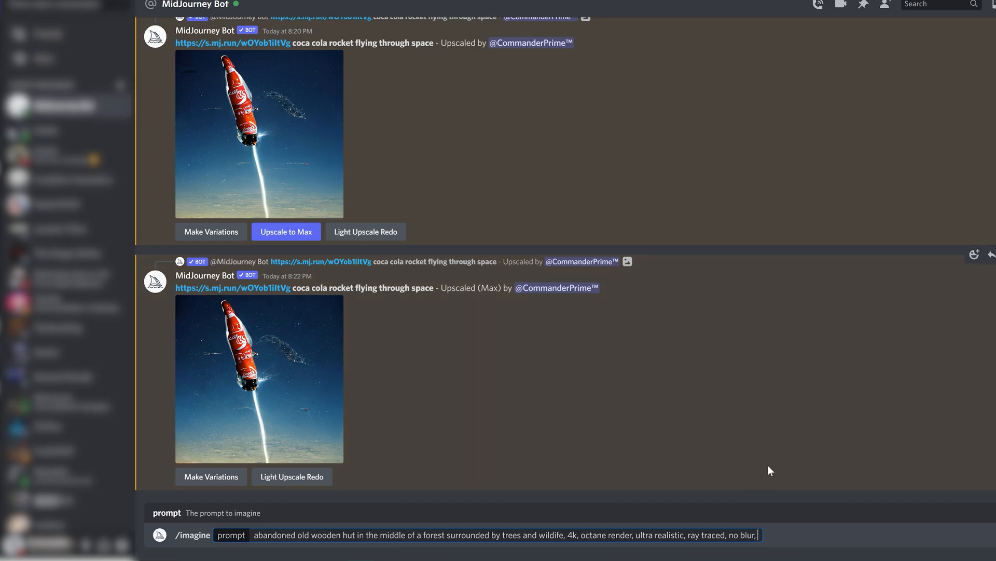
key(Return)
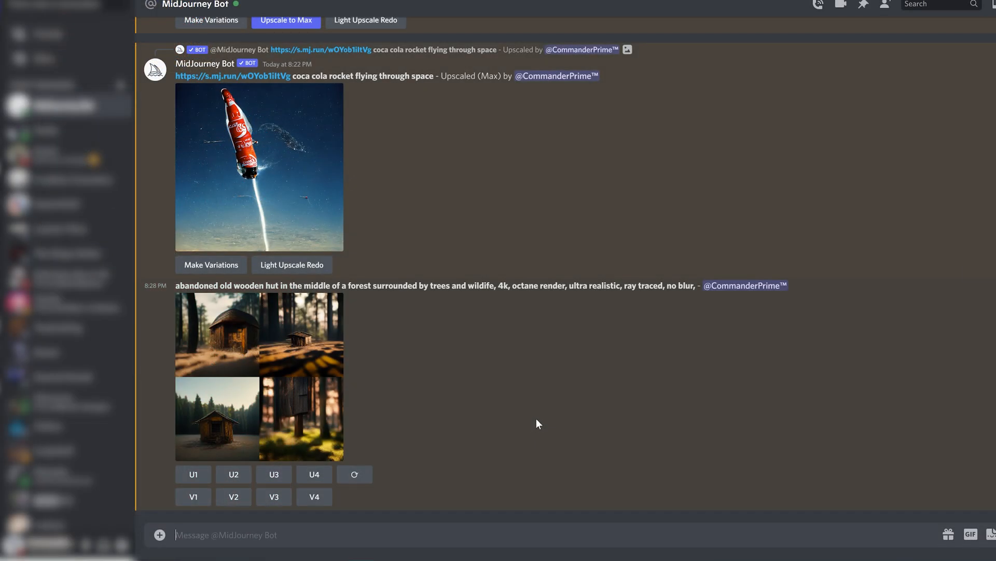
View the enlarged abandoned hut grid and make variations of its first image.
click(338, 389)
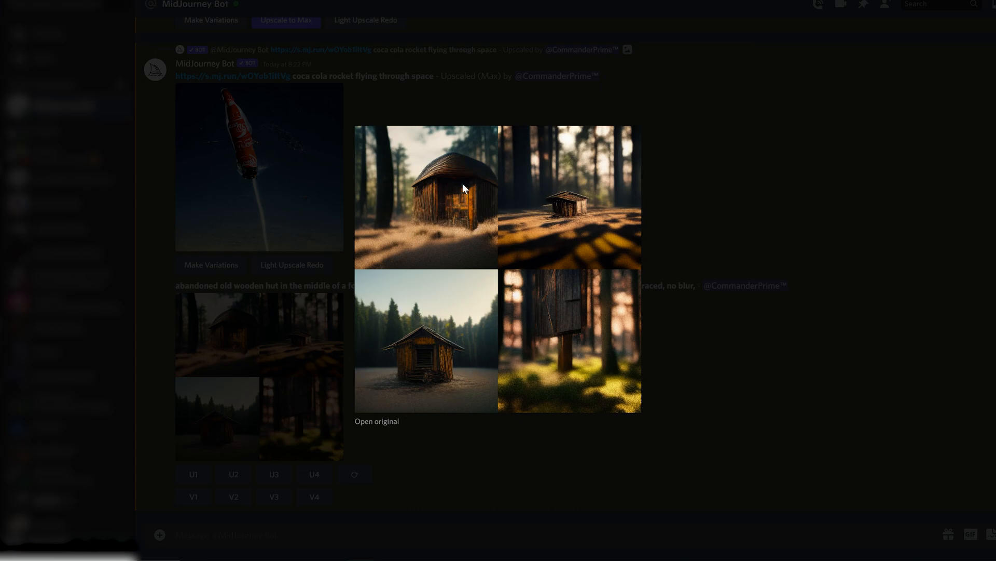
click(893, 381)
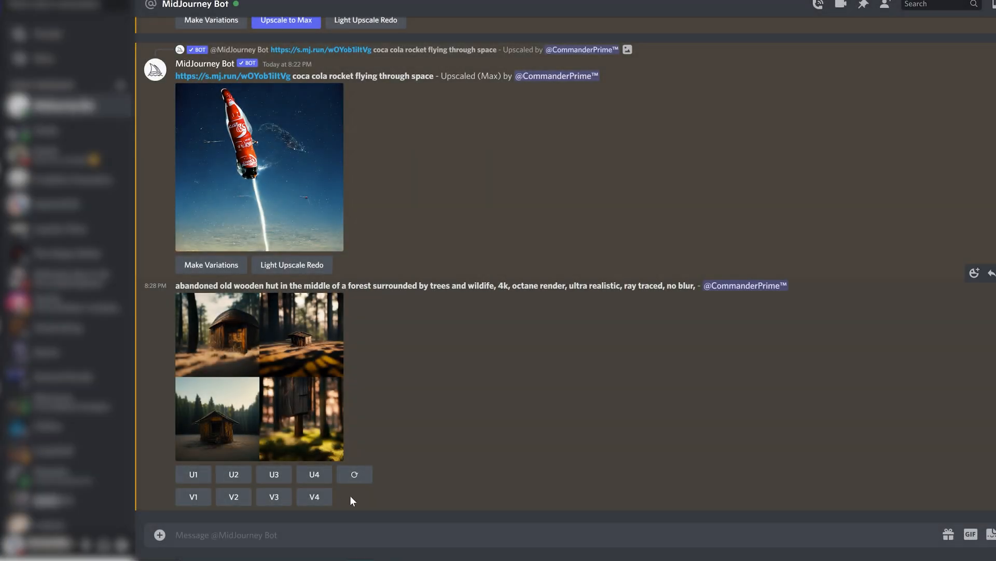
click(193, 497)
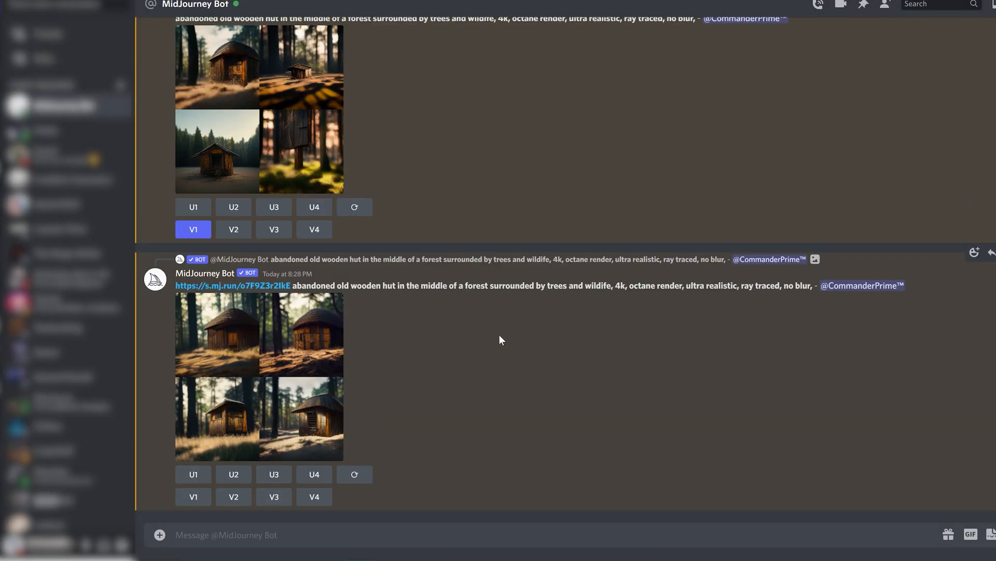
View the hut variations grid enlarged and make variations of its third image.
click(190, 403)
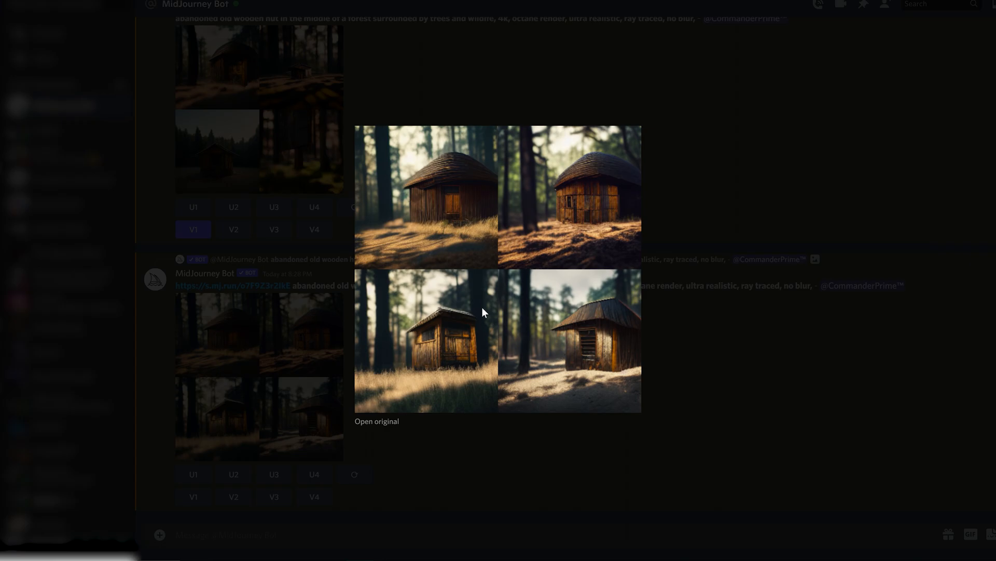
click(655, 493)
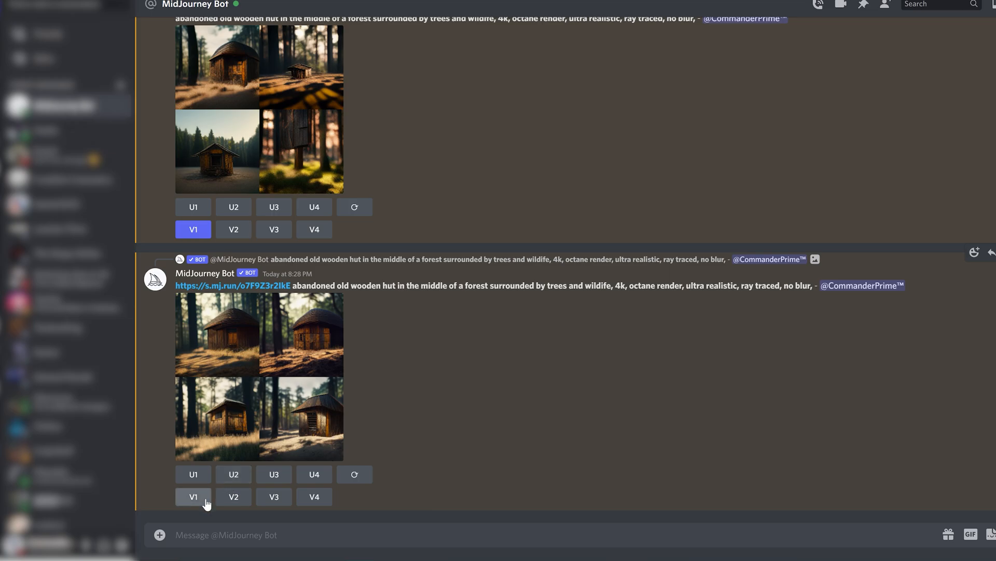
click(267, 498)
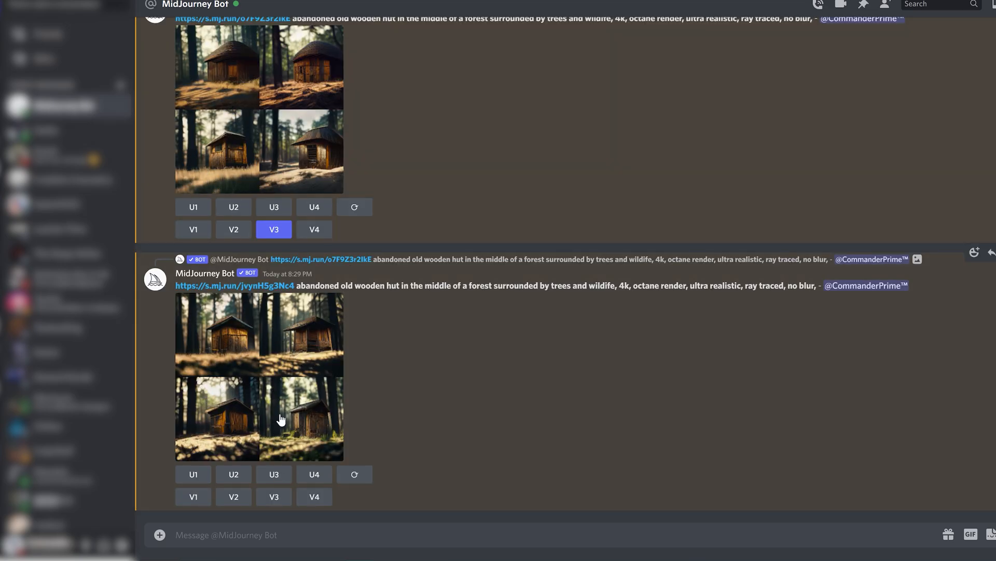
Upscale the third hut from the earlier variations grid to max and view the upscaled image enlarged.
click(274, 207)
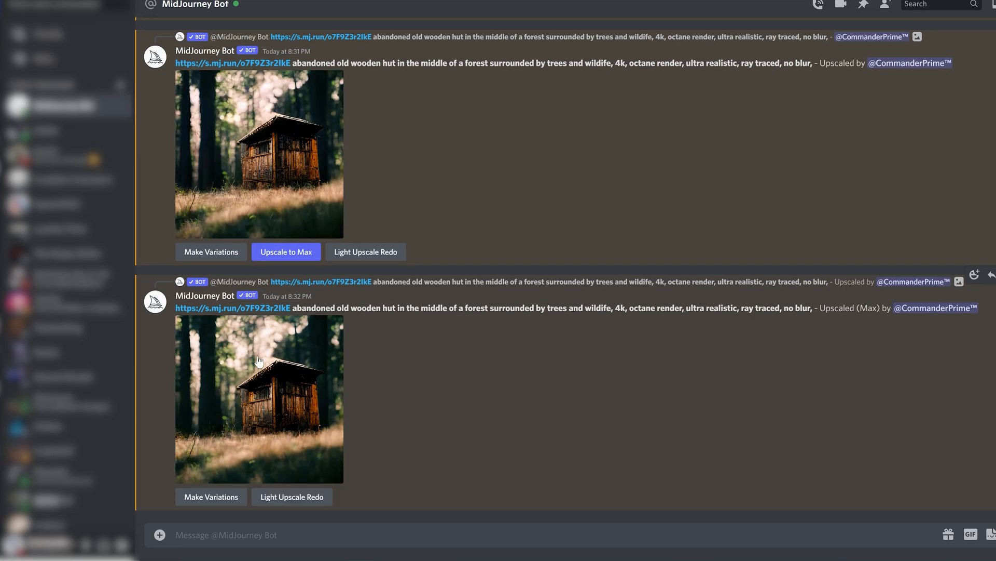
click(267, 400)
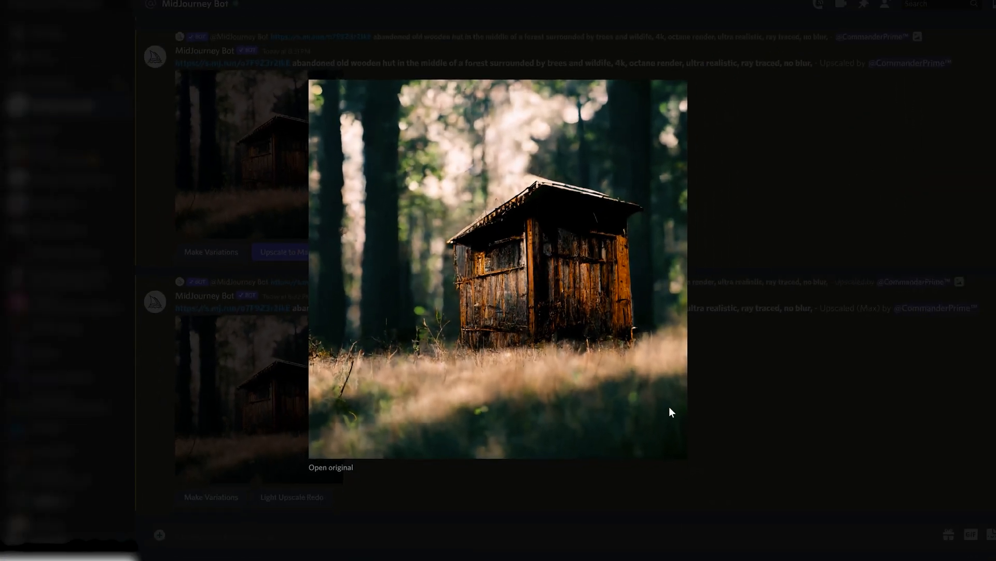
click(772, 413)
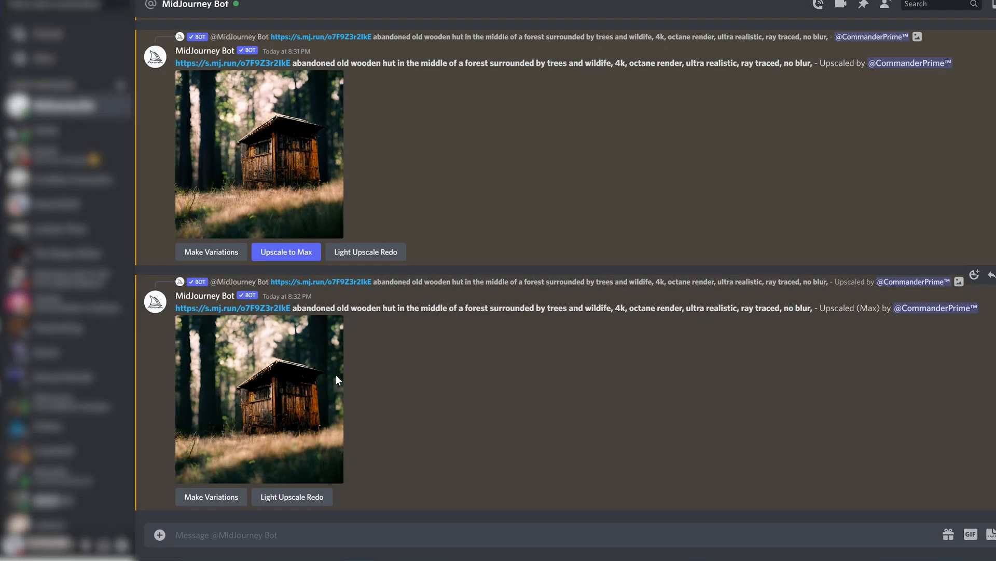